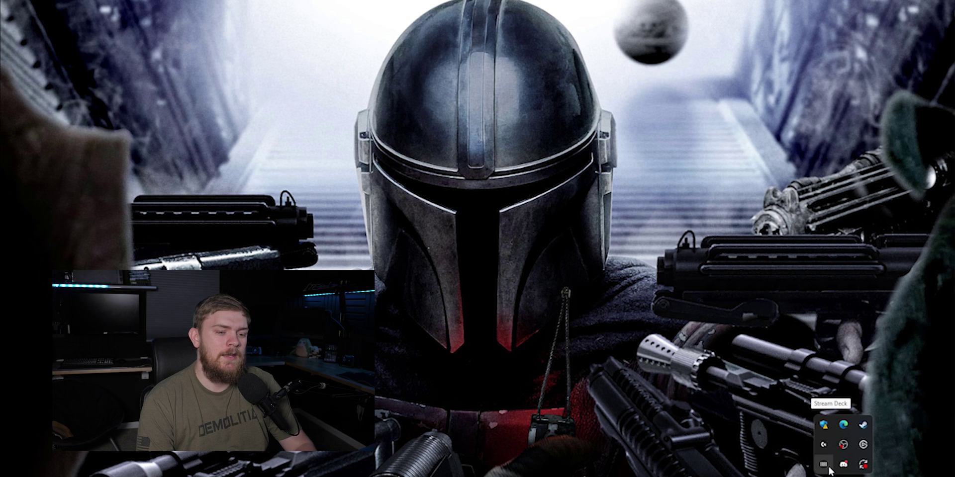
# Open Stream Deck from the tray, switch the key grid to page 1 and expand the Game Capture actions
pyautogui.click(823, 465)
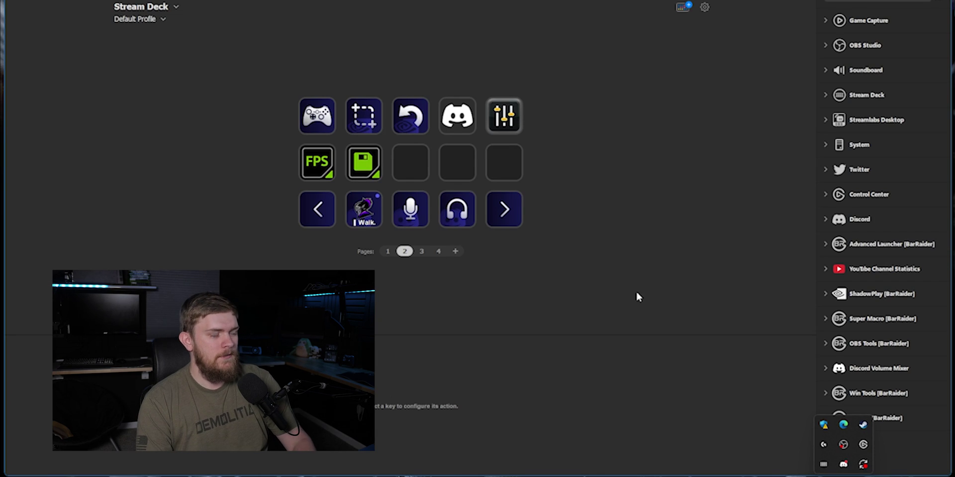
pyautogui.click(391, 251)
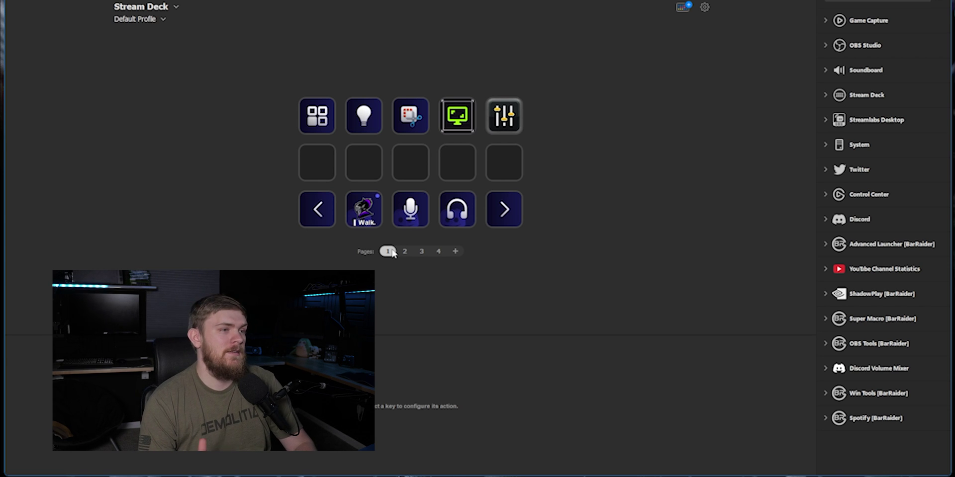
pyautogui.click(835, 25)
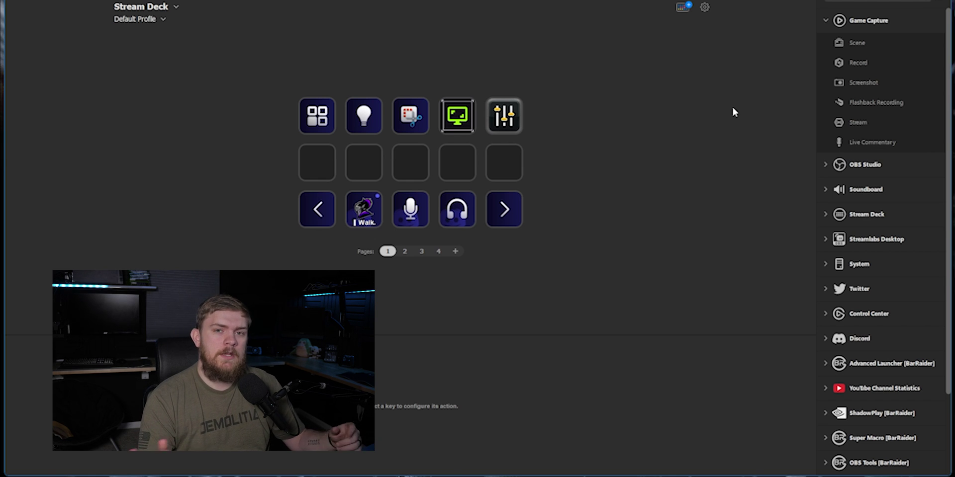
pyautogui.click(826, 19)
# Place a Game Capture Scene action on an empty key, then delete it
pyautogui.click(828, 19)
pyautogui.moveTo(864, 39); pyautogui.dragTo(473, 145)
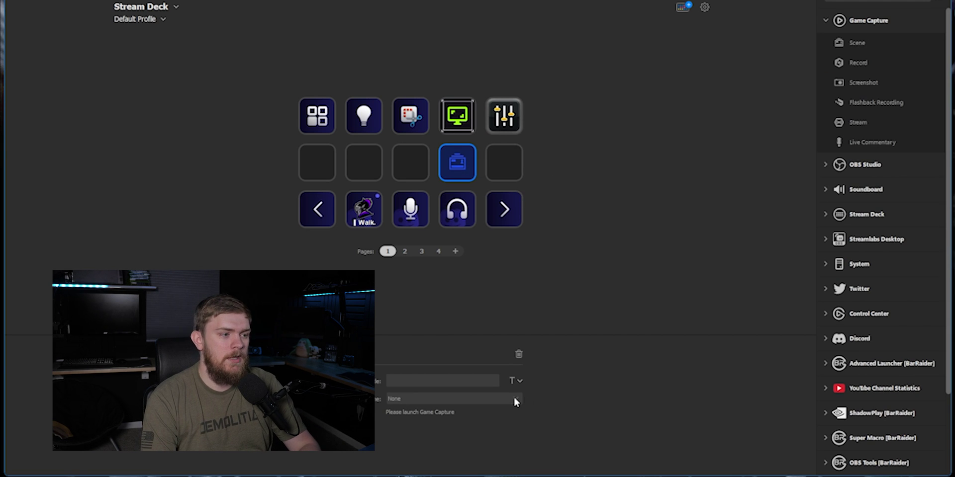
pyautogui.rightClick(465, 151)
pyautogui.click(497, 178)
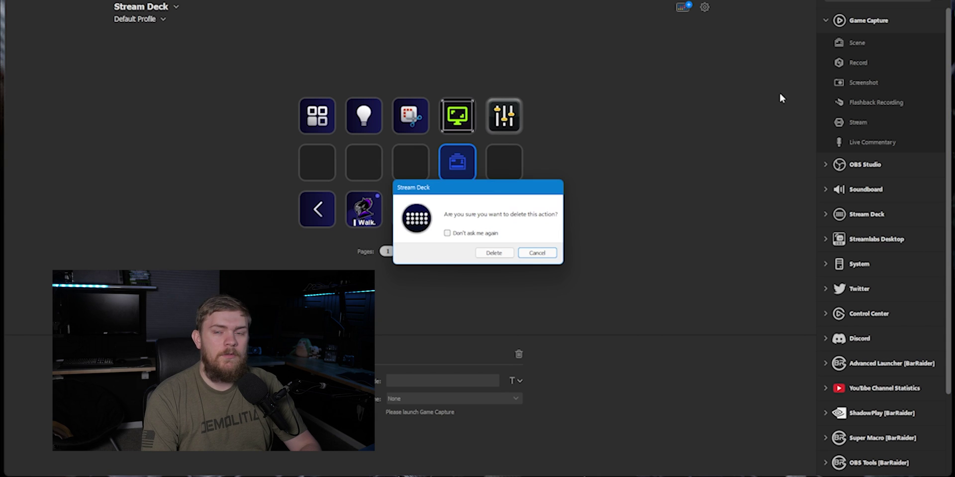
pyautogui.click(493, 253)
# Place an OBS Studio Mixer Audio action on the same empty key, then delete it
pyautogui.click(828, 20)
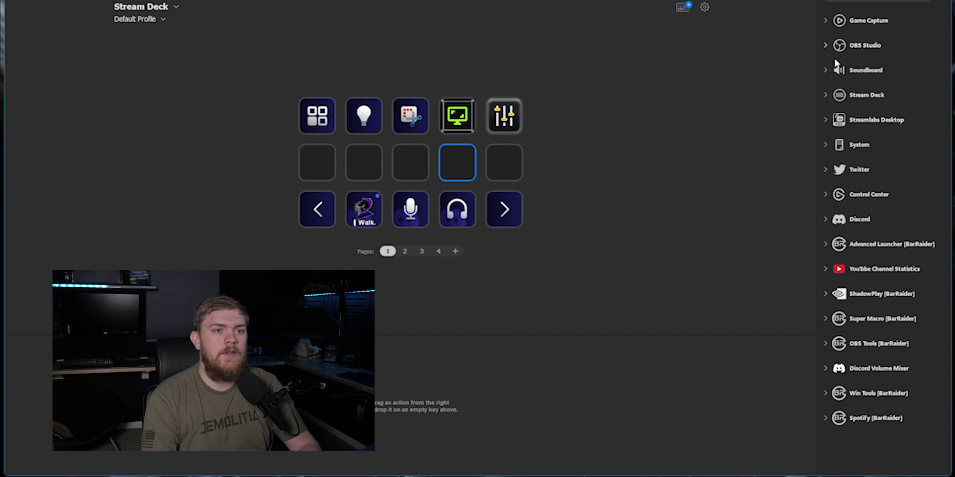
pyautogui.click(823, 42)
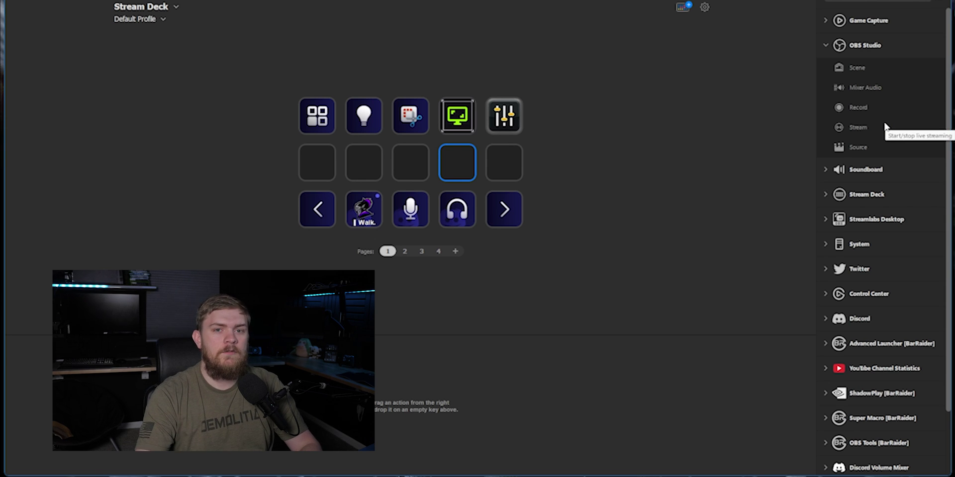
pyautogui.moveTo(858, 90); pyautogui.dragTo(458, 163)
pyautogui.rightClick(454, 172)
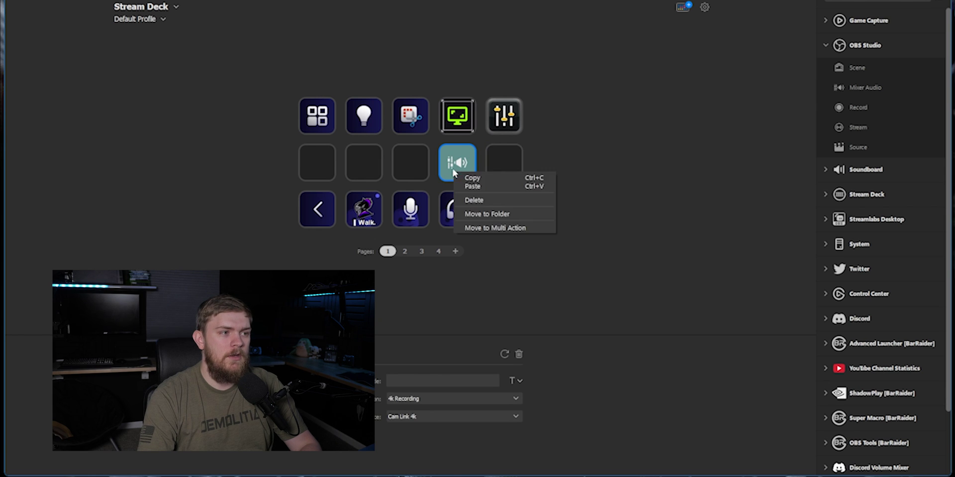
pyautogui.click(476, 206)
pyautogui.click(537, 254)
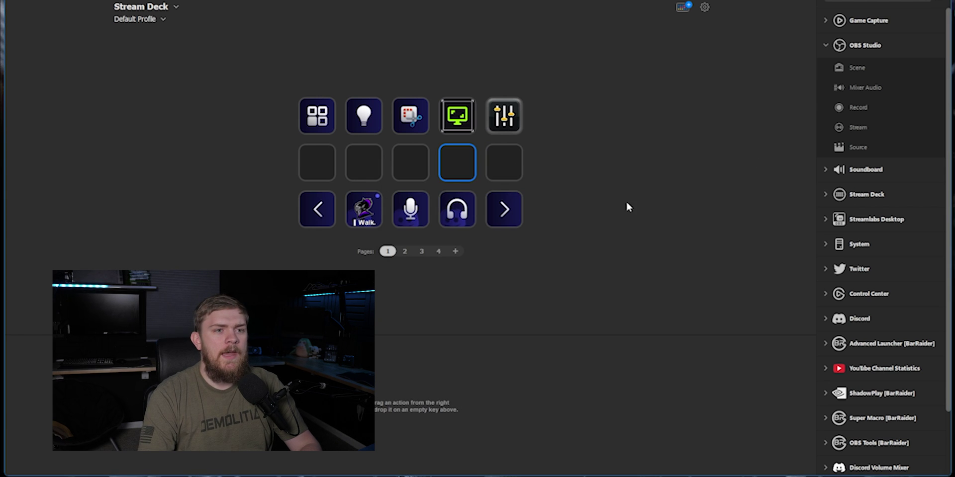
# Add a Page Indicator to row 2, column 5 from the built-in Stream Deck actions, then delete it
pyautogui.click(833, 169)
pyautogui.click(845, 45)
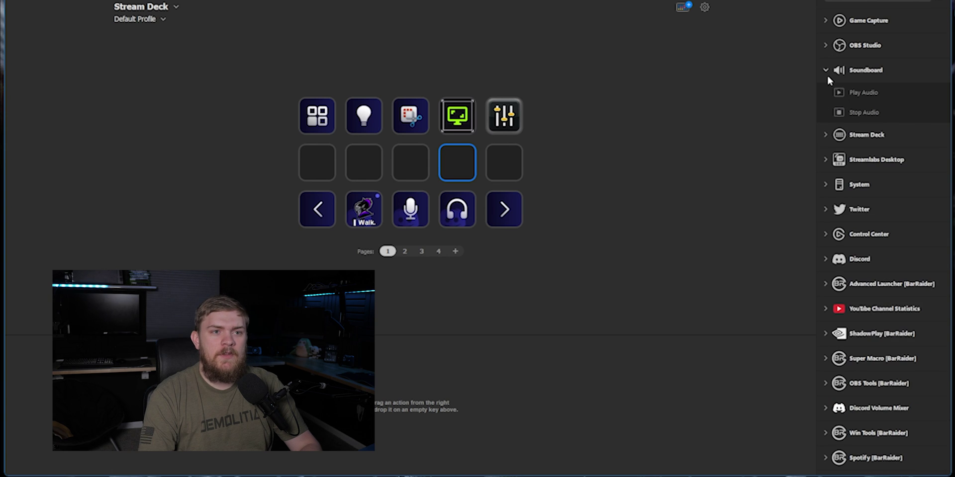
pyautogui.click(826, 72)
pyautogui.click(825, 96)
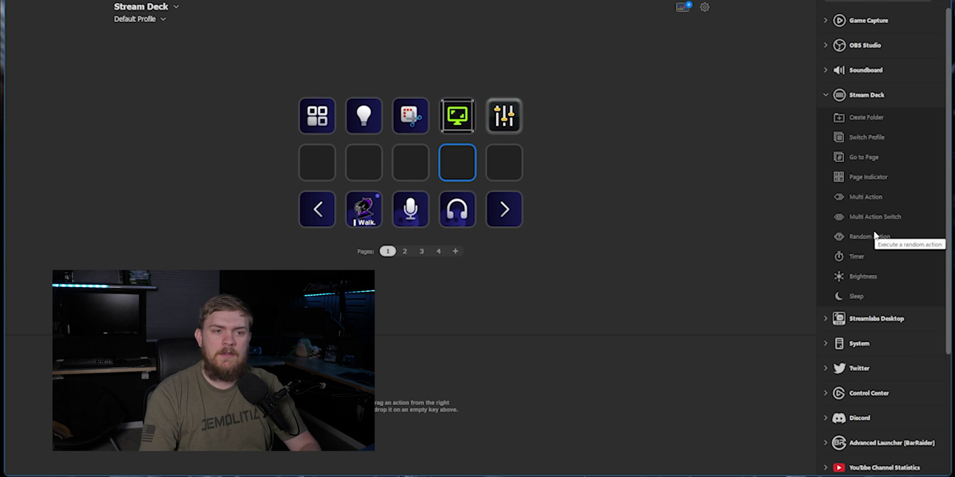
pyautogui.moveTo(848, 178); pyautogui.dragTo(504, 163)
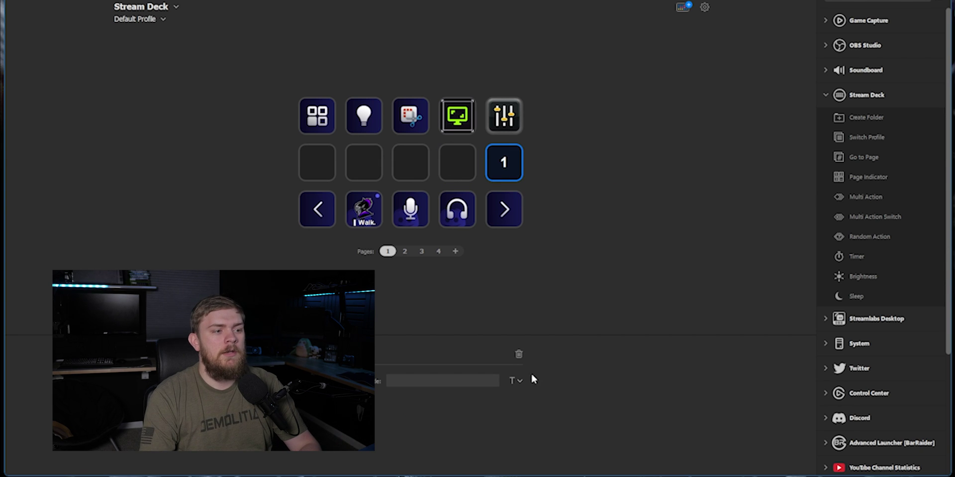
pyautogui.click(518, 354)
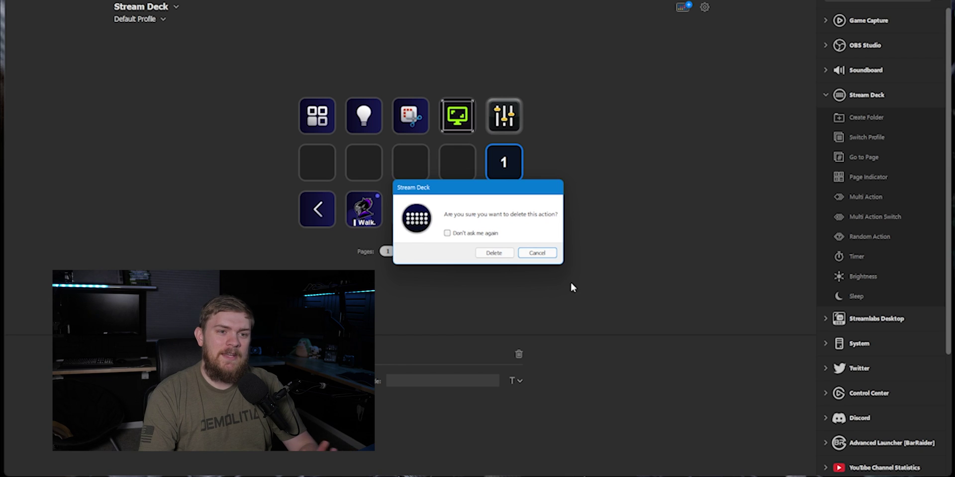
pyautogui.click(497, 254)
# Collapse the Stream Deck actions and briefly check the Streamlabs Desktop actions
pyautogui.click(821, 98)
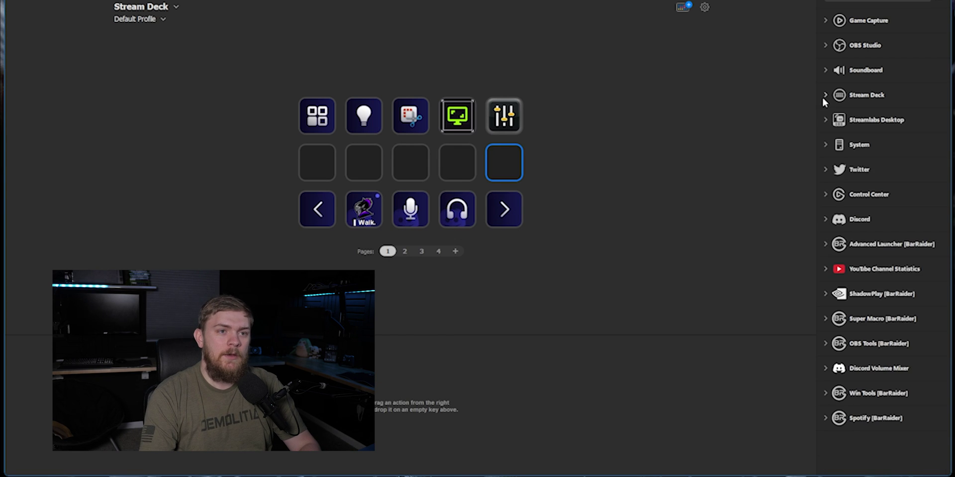
pyautogui.click(825, 121)
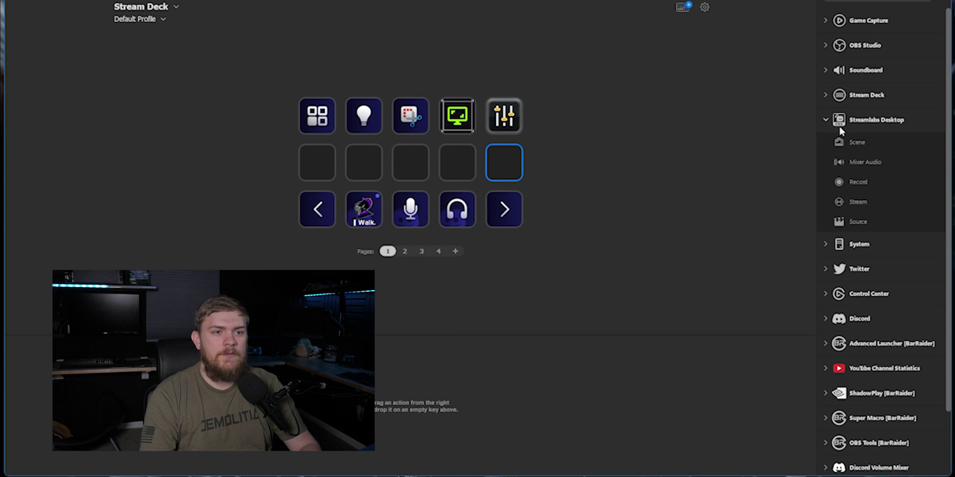
pyautogui.click(825, 119)
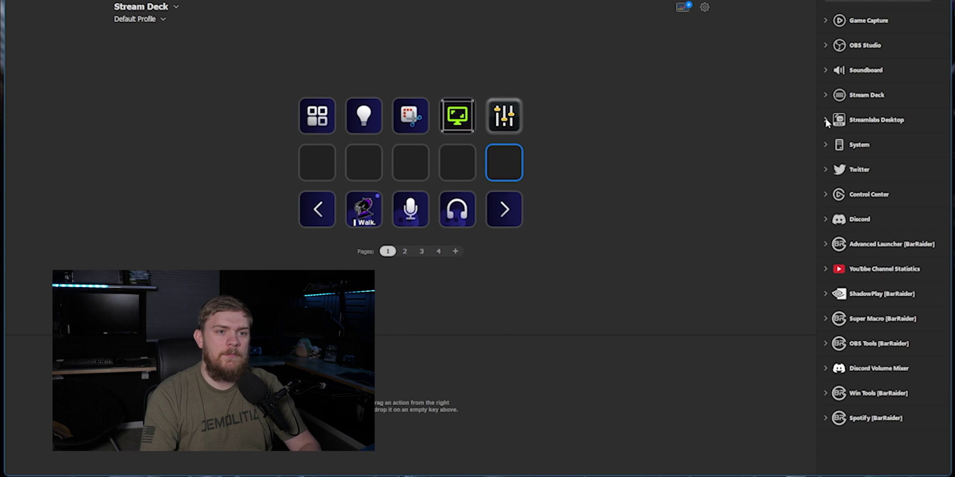
# Look through the System actions and the Twitter actions, collapsing each afterwards
pyautogui.click(825, 145)
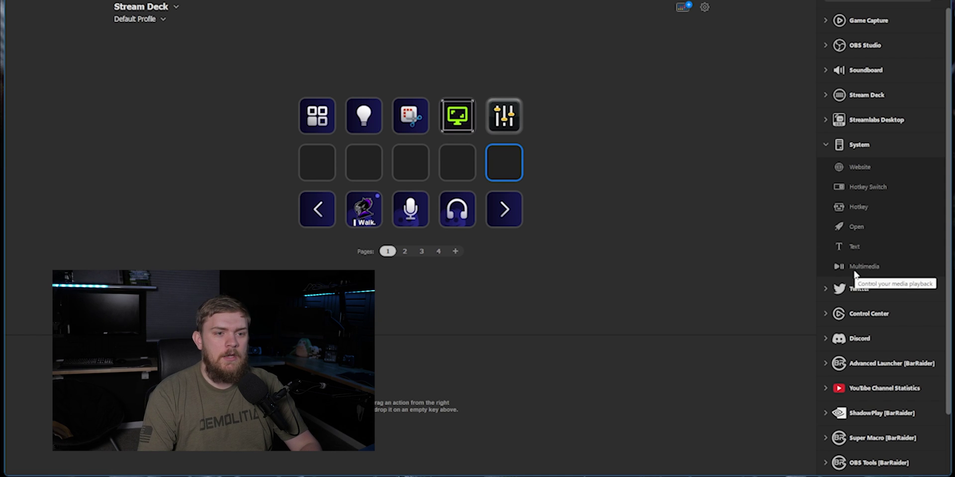
pyautogui.click(826, 144)
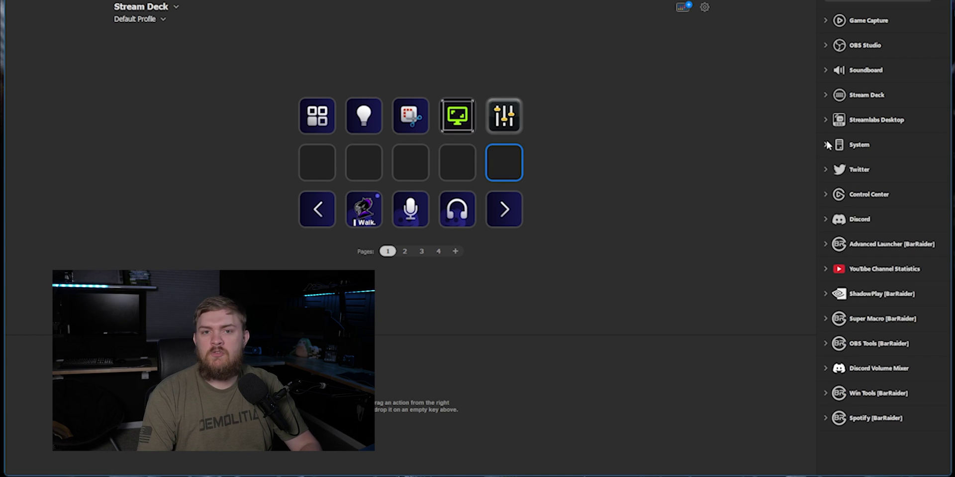
pyautogui.click(827, 170)
pyautogui.click(827, 170)
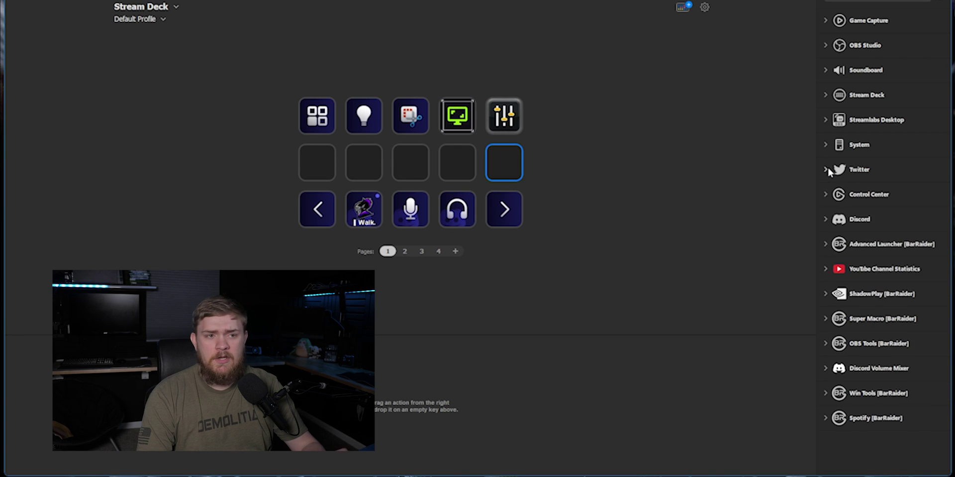
pyautogui.click(828, 170)
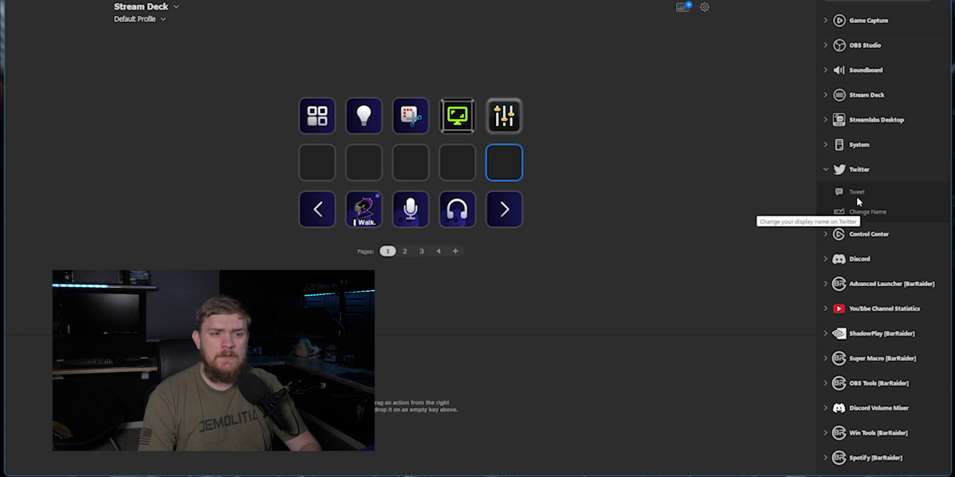
pyautogui.click(826, 170)
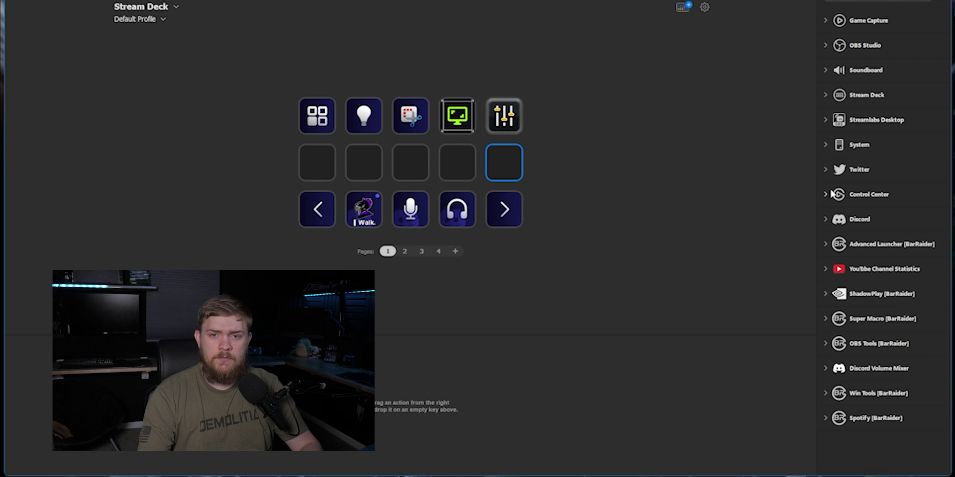
pyautogui.click(826, 170)
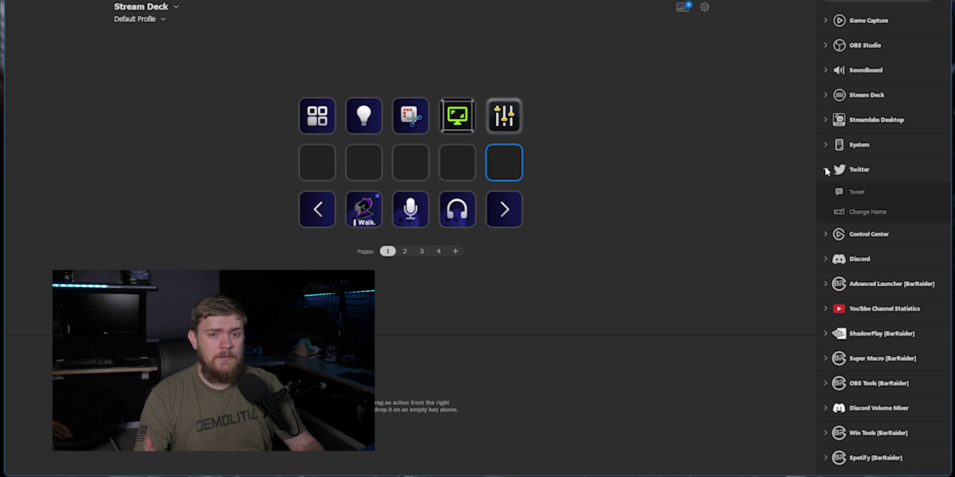
pyautogui.click(826, 170)
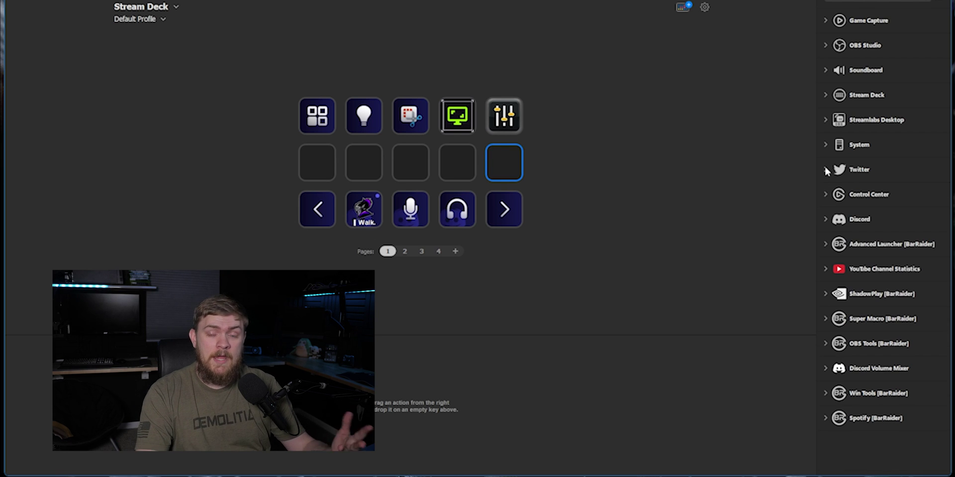
# Review the Control Center lighting actions, then list the Discord actions
pyautogui.click(825, 196)
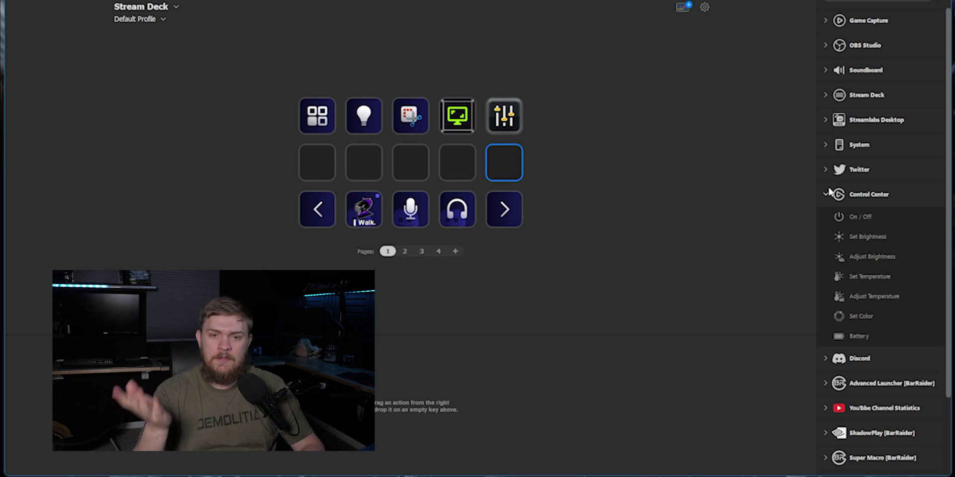
pyautogui.click(826, 195)
pyautogui.click(827, 219)
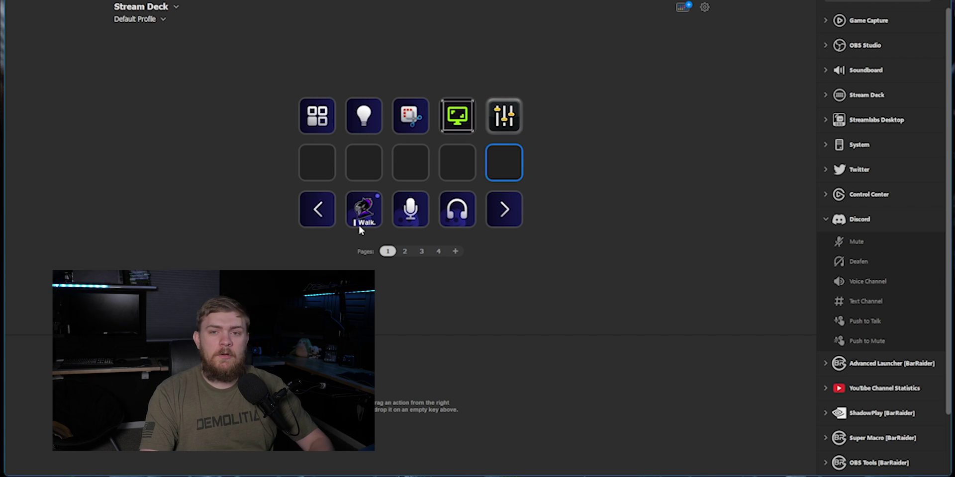
# Flip the key grid through pages 2 and 3, then return to page 1
pyautogui.click(405, 251)
pyautogui.click(421, 251)
pyautogui.click(388, 251)
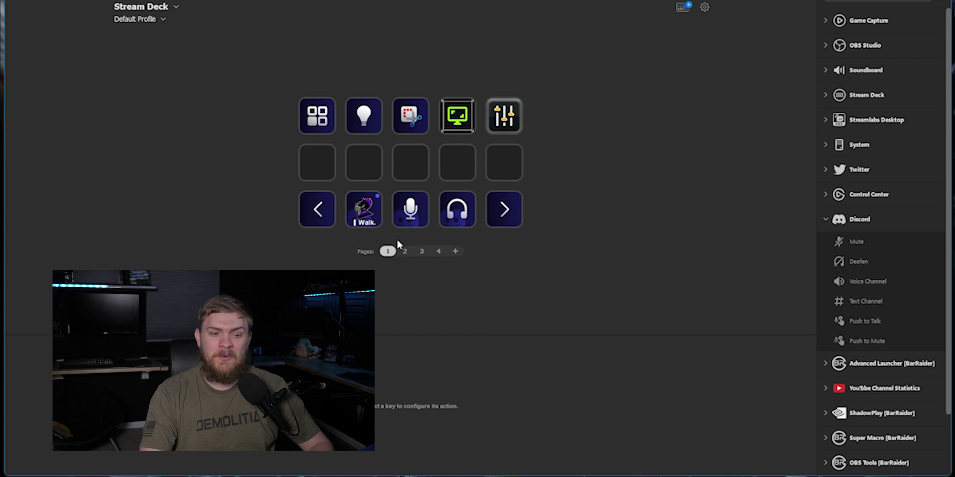
# Scroll through the Advanced Launcher [BarRaider] actions, then list the Super Macro [BarRaider] actions
pyautogui.click(824, 219)
pyautogui.click(823, 243)
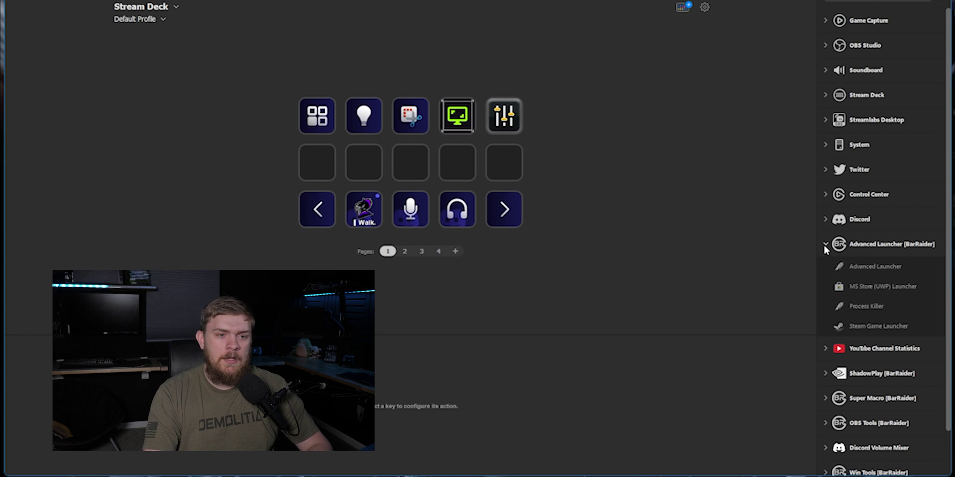
pyautogui.scroll(-1, 834, 291)
pyautogui.scroll(1, 829, 299)
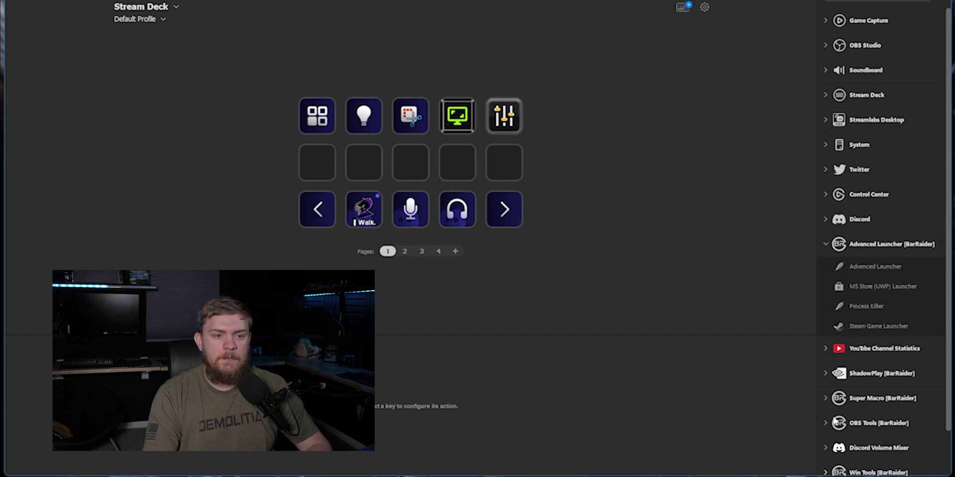
pyautogui.click(825, 244)
pyautogui.click(826, 246)
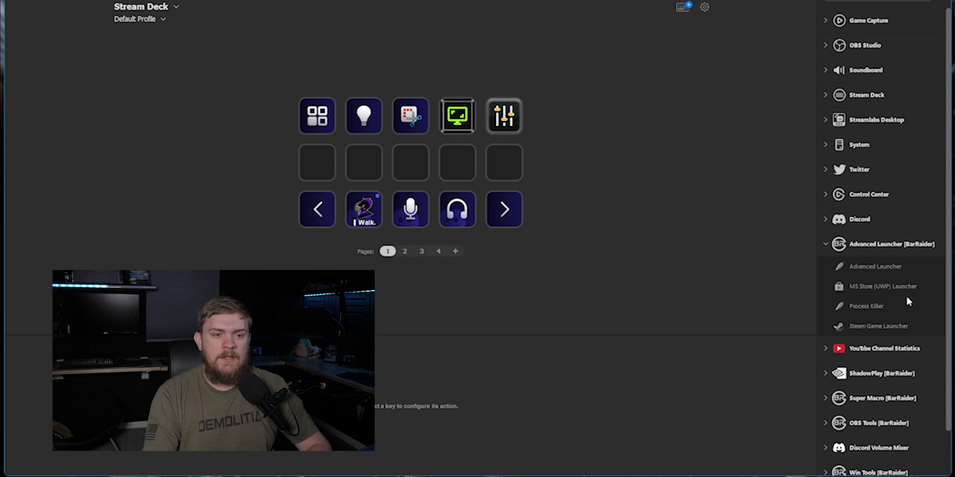
pyautogui.click(826, 246)
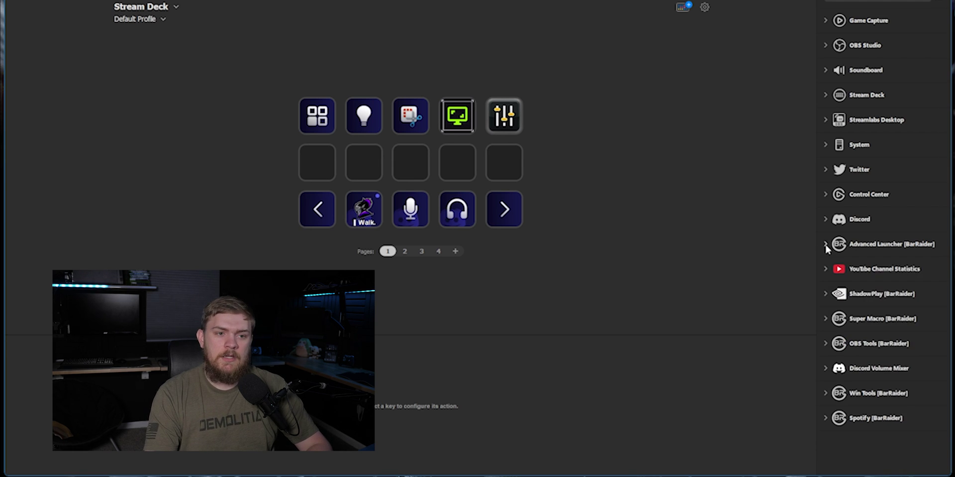
pyautogui.click(820, 319)
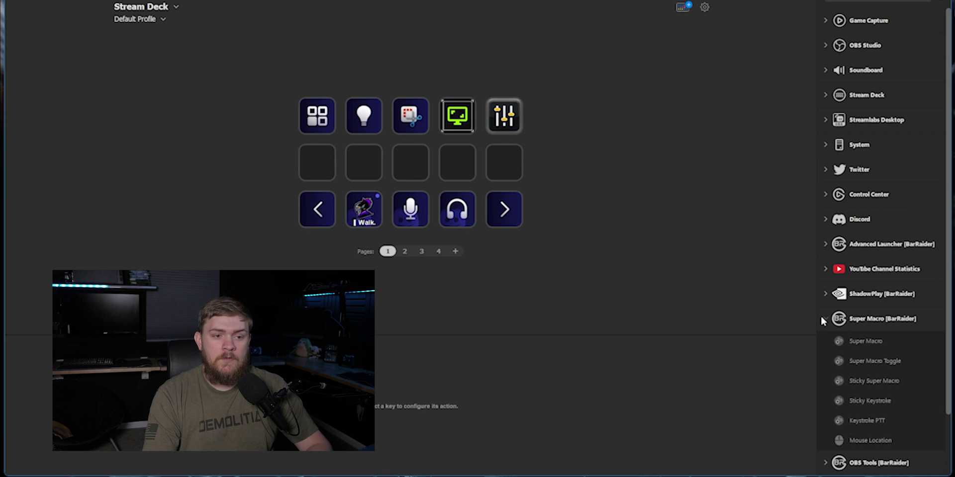
# Collapse Super Macro and scroll through the OBS Tools [BarRaider] actions before collapsing them
pyautogui.click(822, 319)
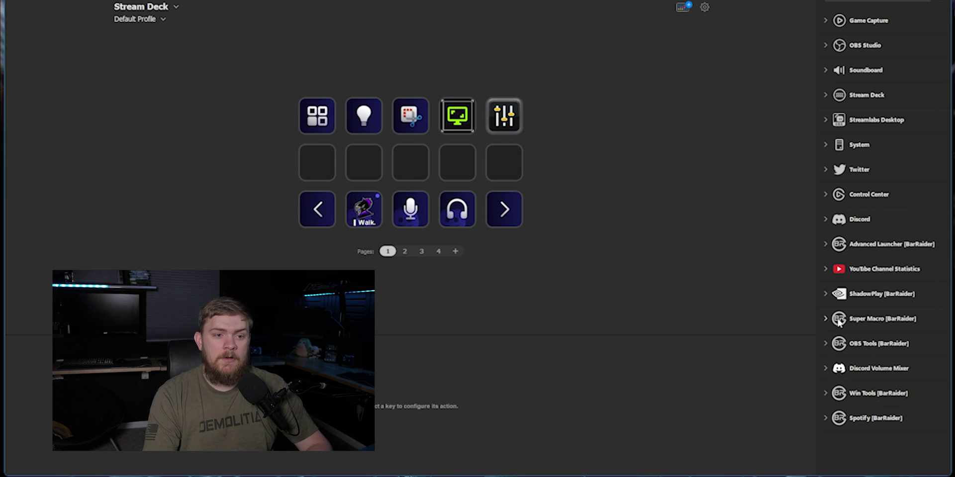
pyautogui.click(823, 343)
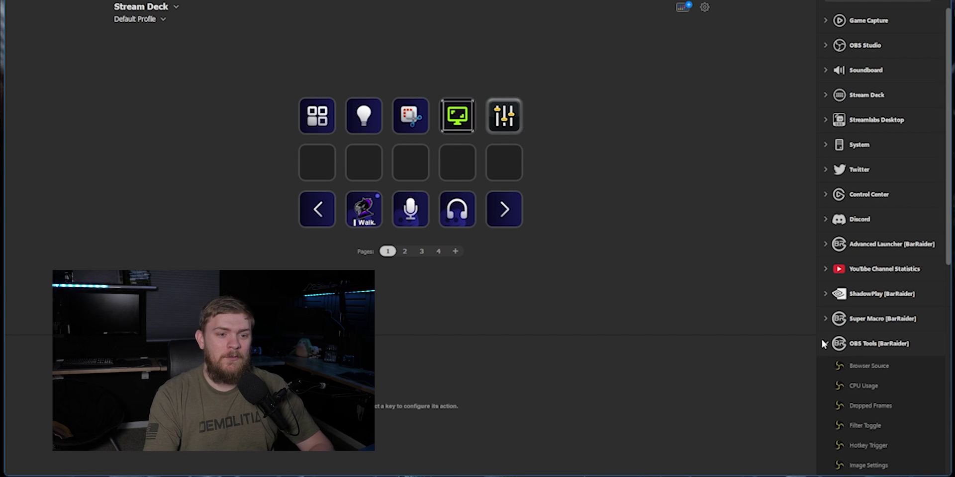
pyautogui.scroll(-6, 840, 343)
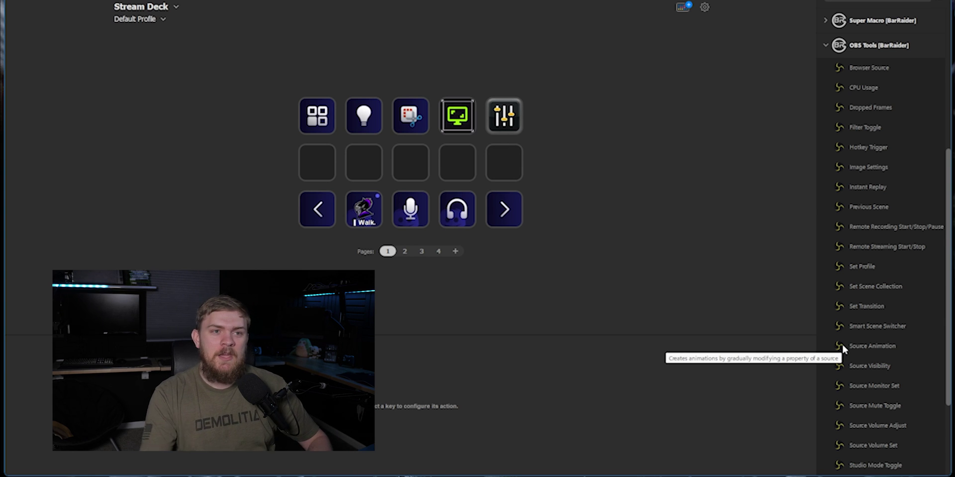
pyautogui.scroll(3, 876, 68)
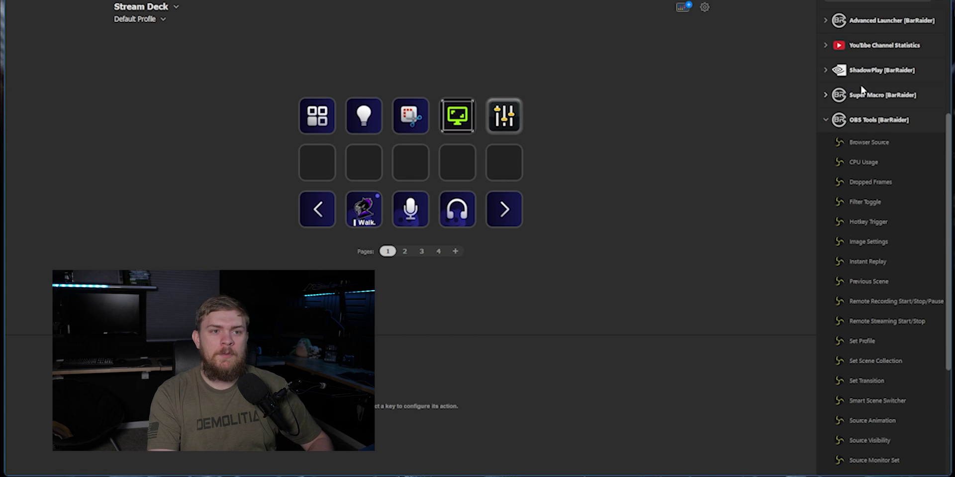
pyautogui.scroll(-3, 860, 87)
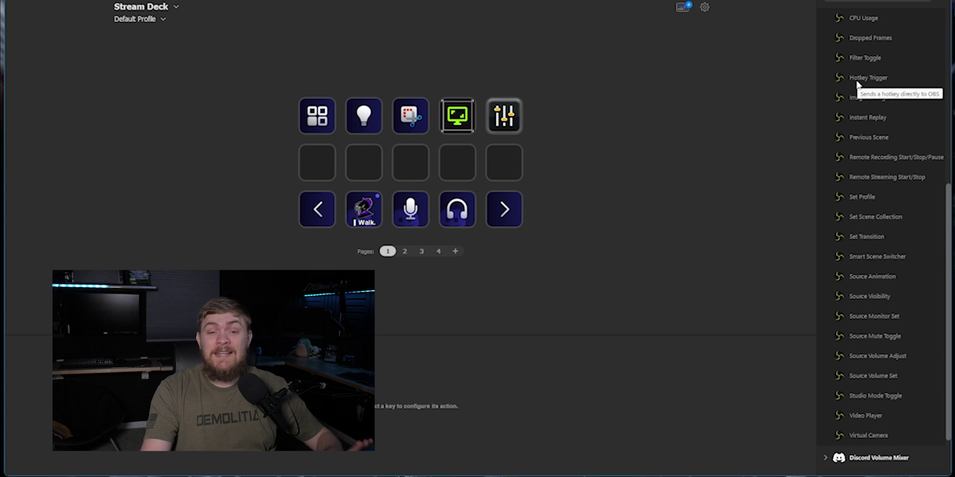
pyautogui.scroll(1, 837, 105)
pyautogui.scroll(1, 838, 110)
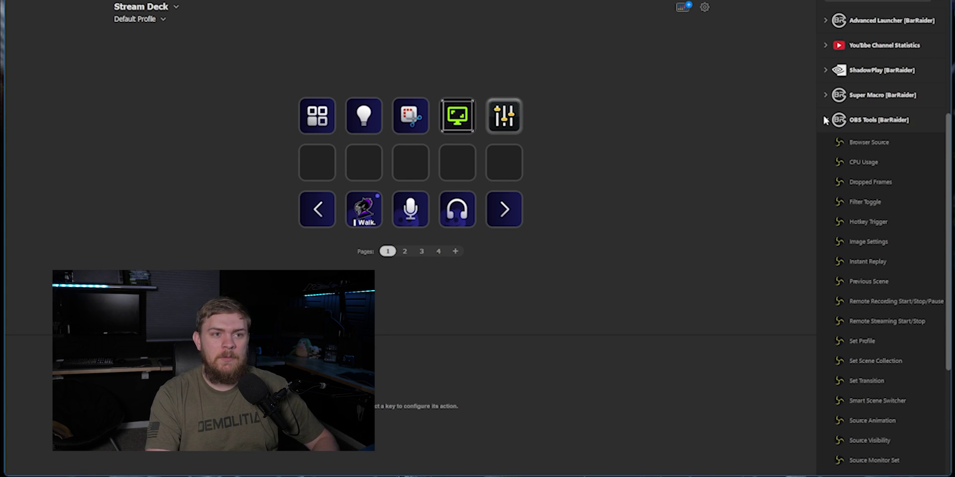
pyautogui.click(825, 120)
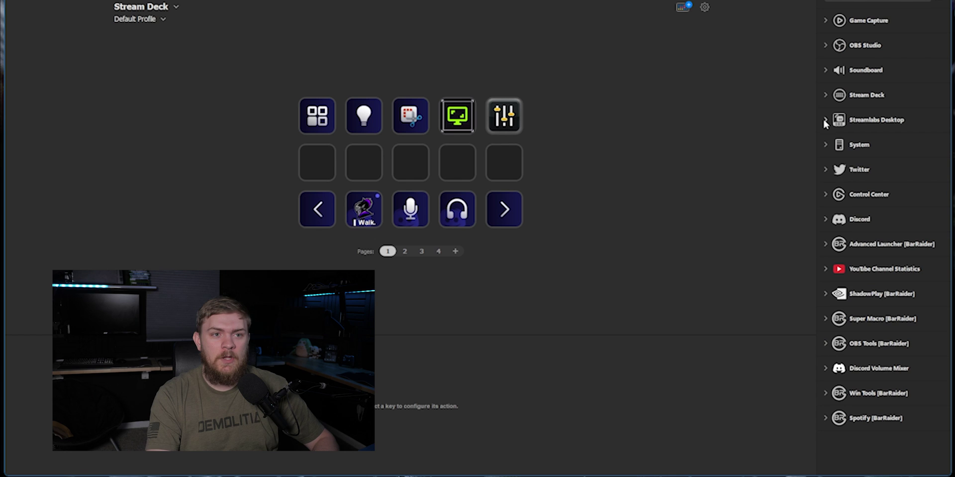
# Browse the Discord Volume Mixer, Win Tools and Spotify [BarRaider] actions, collapsing each afterwards
pyautogui.click(825, 368)
pyautogui.scroll(-2, 832, 343)
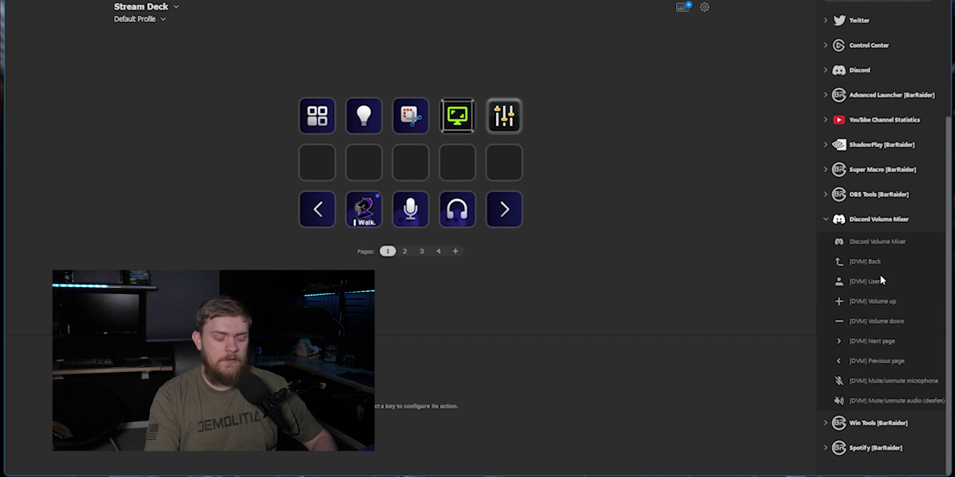
pyautogui.click(824, 219)
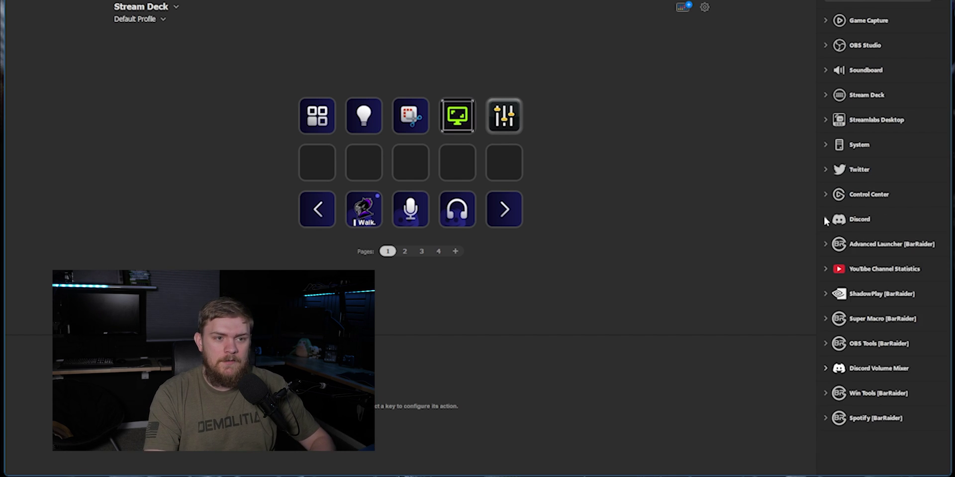
pyautogui.click(824, 394)
pyautogui.scroll(-3, 842, 375)
pyautogui.scroll(-2, 843, 378)
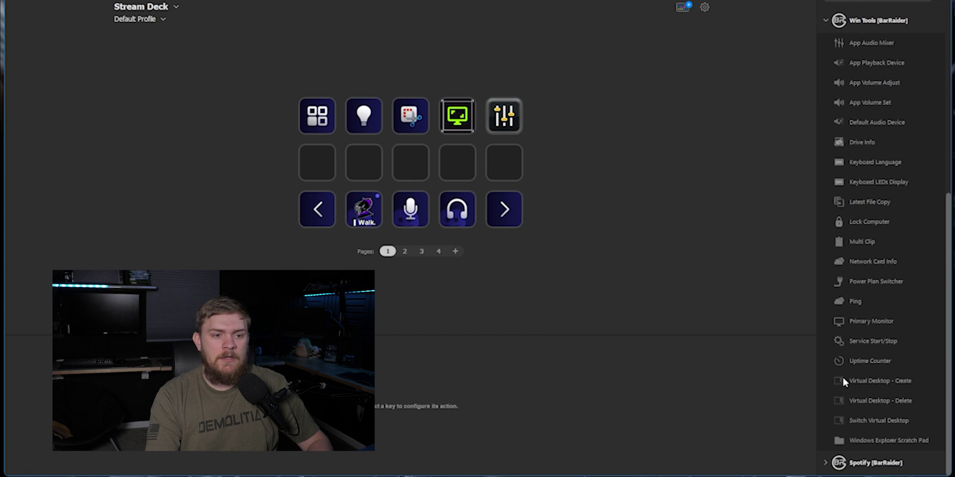
pyautogui.scroll(2, 890, 386)
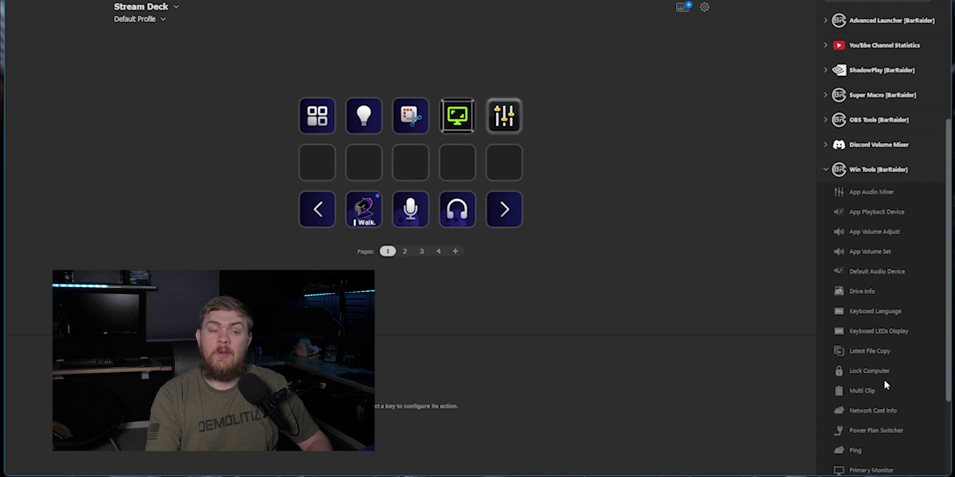
pyautogui.click(830, 172)
pyautogui.click(829, 419)
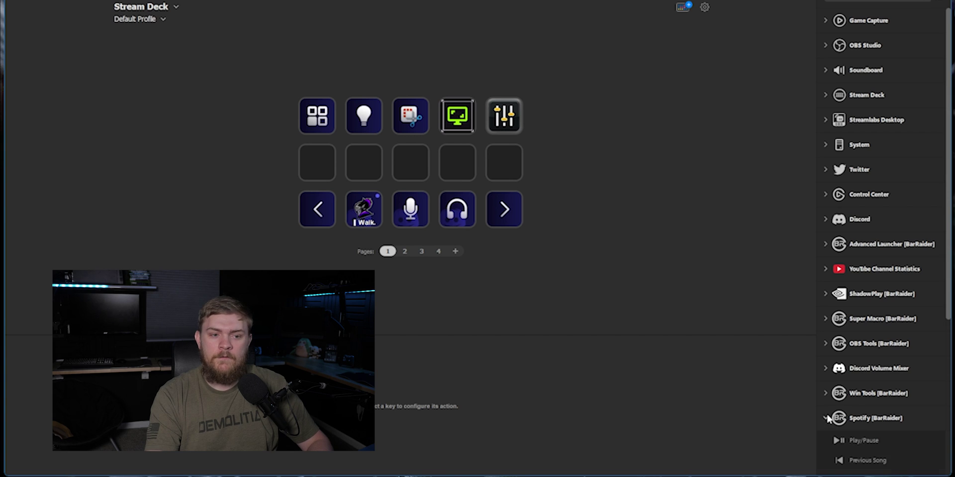
pyautogui.scroll(-4, 864, 383)
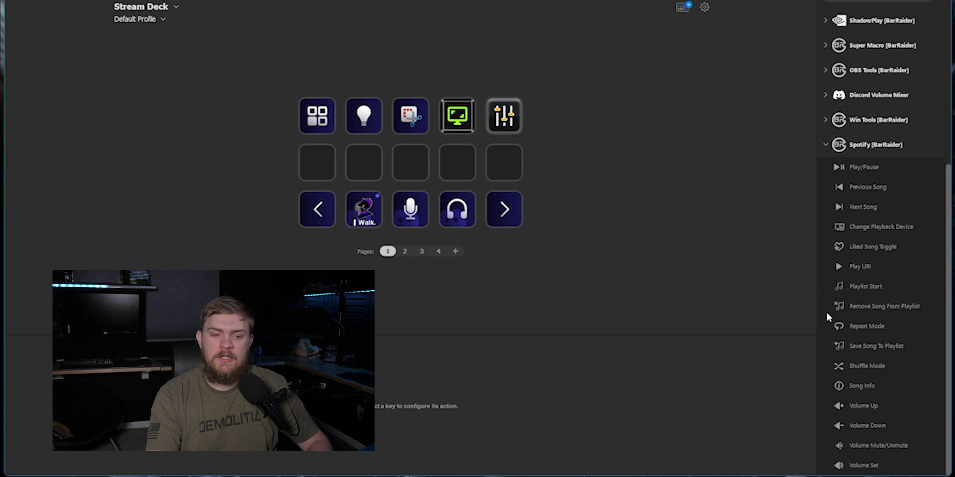
pyautogui.click(819, 142)
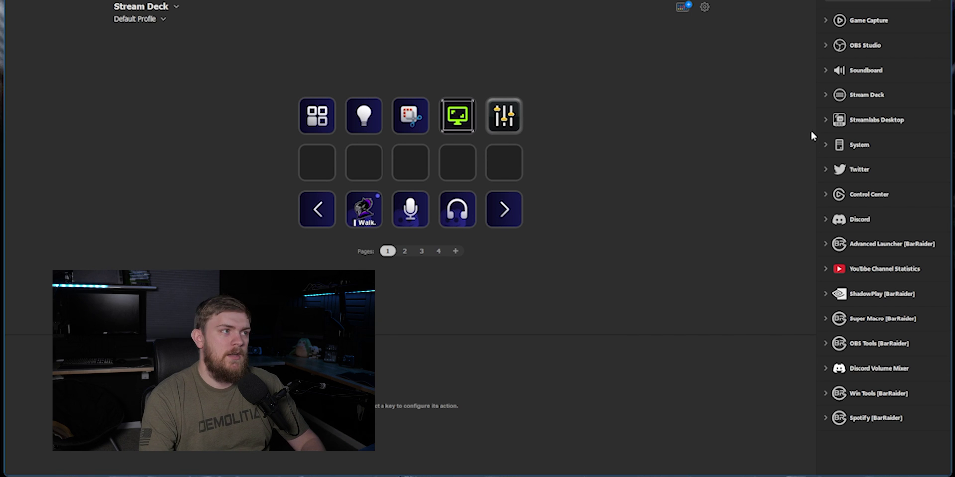
# Open the Store, move its window toward the screen centre, browse Discover, then show Plugins
pyautogui.click(683, 7)
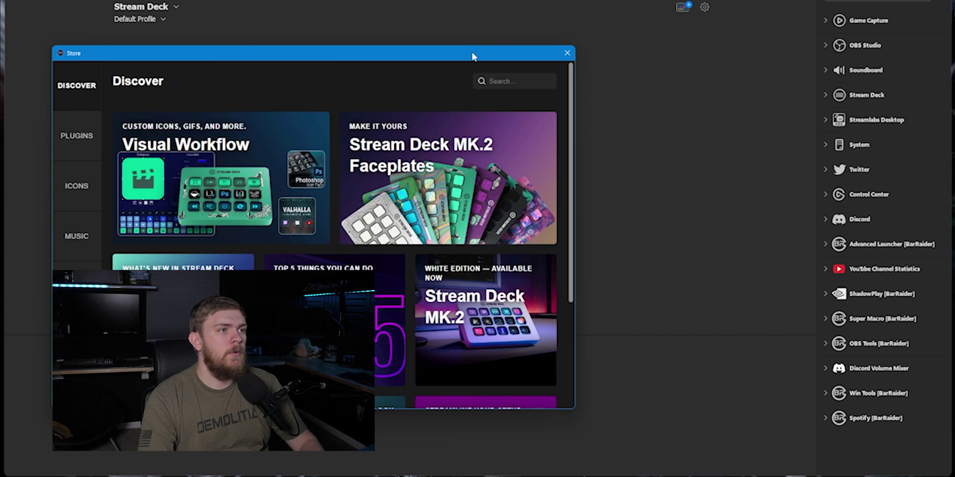
pyautogui.moveTo(472, 55); pyautogui.dragTo(672, 56)
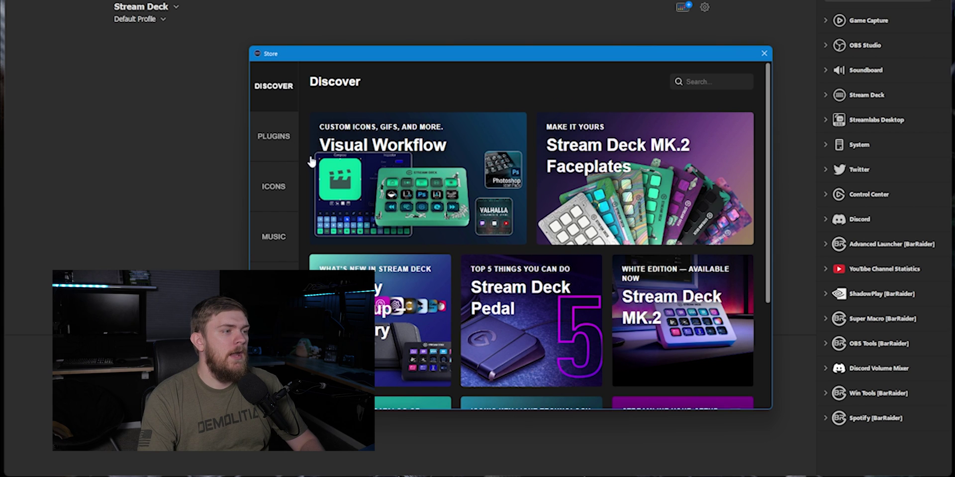
pyautogui.scroll(-3, 714, 240)
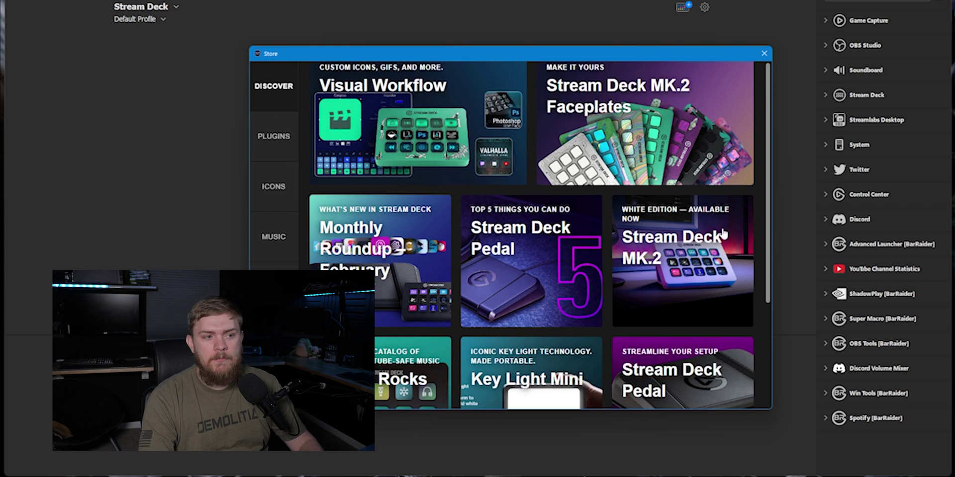
pyautogui.scroll(-3, 715, 238)
pyautogui.scroll(3, 699, 228)
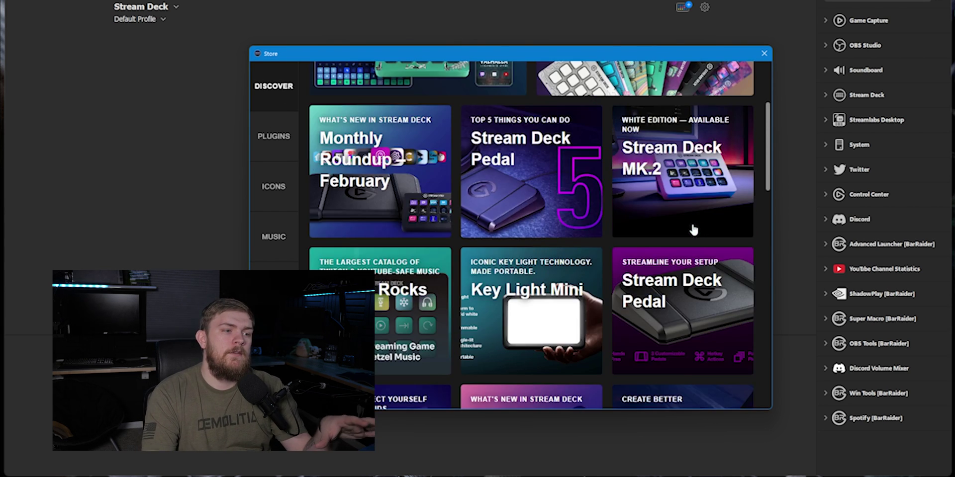
pyautogui.scroll(-3, 693, 229)
pyautogui.scroll(8, 688, 228)
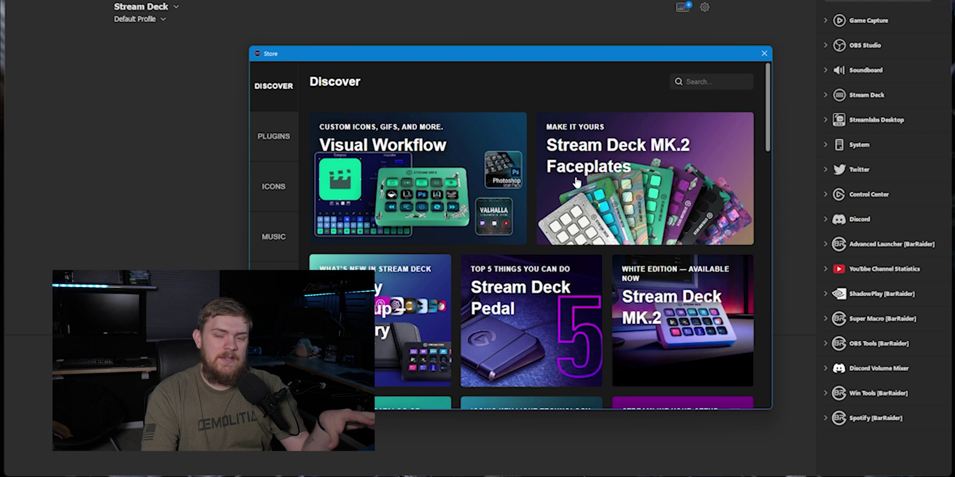
pyautogui.click(283, 135)
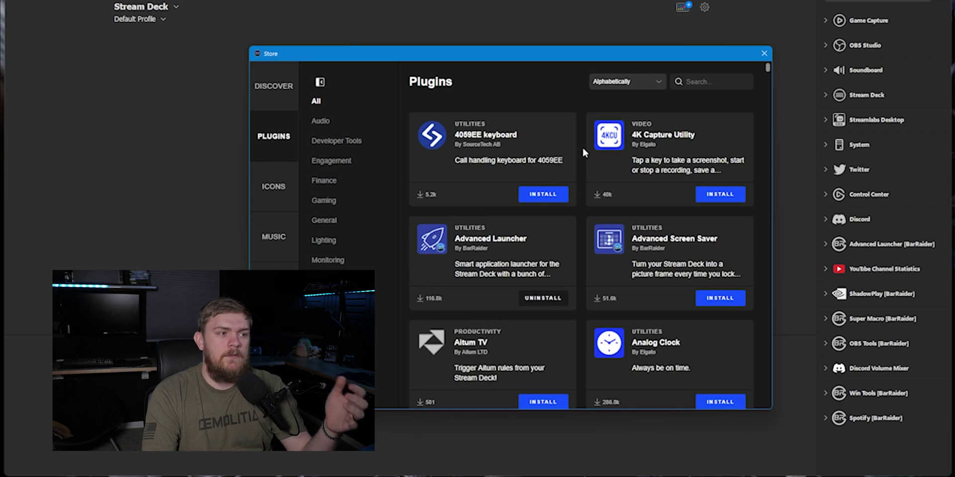
# Scroll through the Store's plugins and icon packs, then switch to the Music catalogue
pyautogui.scroll(-1, 582, 146)
pyautogui.moveTo(768, 67); pyautogui.dragTo(770, 312)
pyautogui.moveTo(791, 340); pyautogui.dragTo(785, 390)
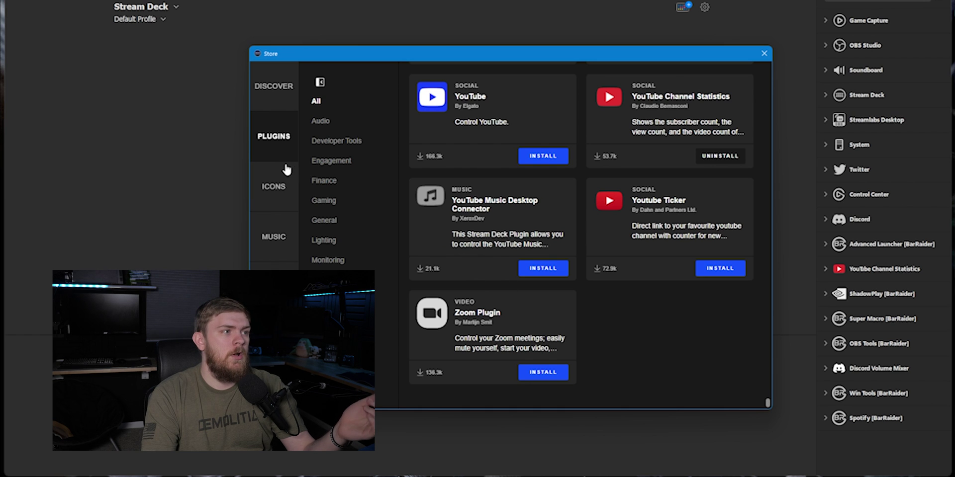
pyautogui.click(274, 187)
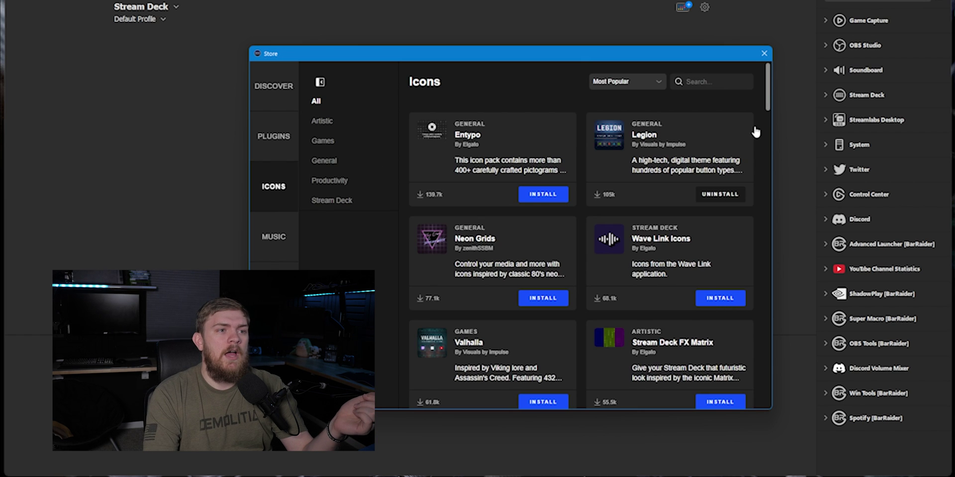
pyautogui.moveTo(765, 114); pyautogui.dragTo(754, 92)
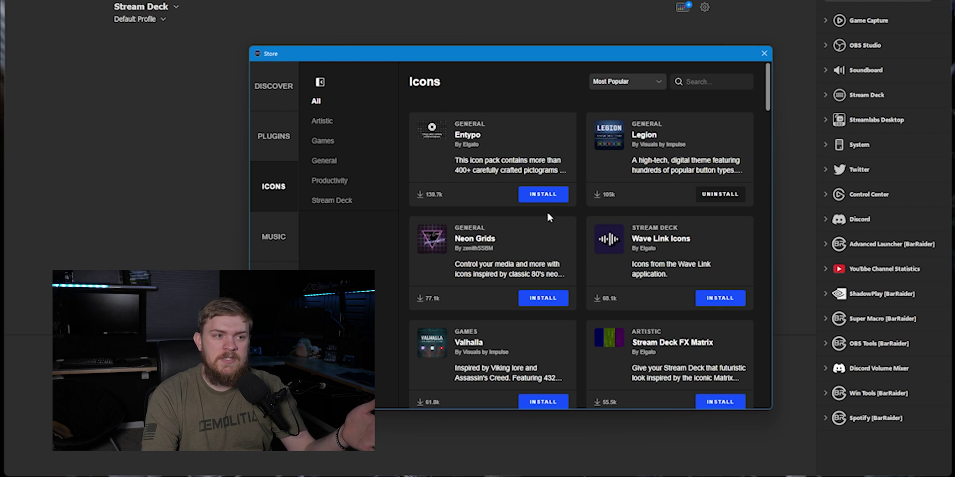
pyautogui.click(271, 227)
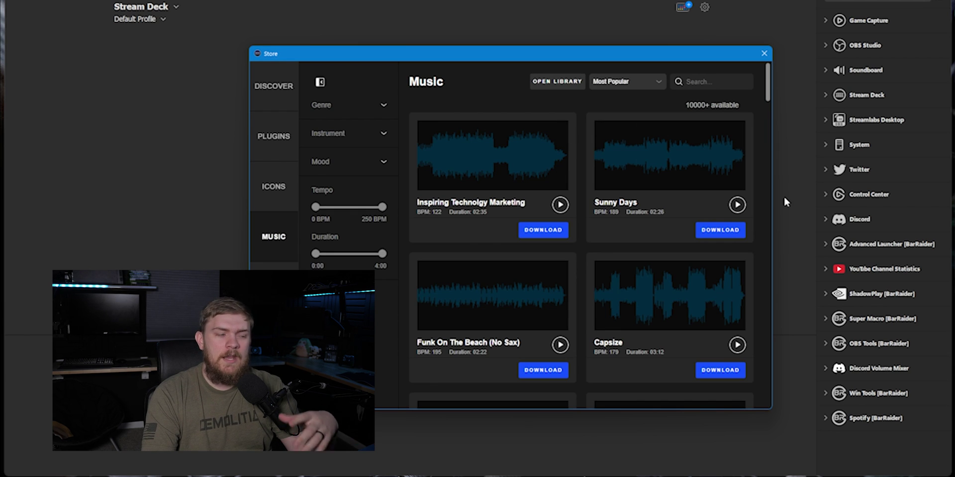
# Glance at the Store's sound effects, plugins and icon packs, then close the Store window
pyautogui.click(273, 287)
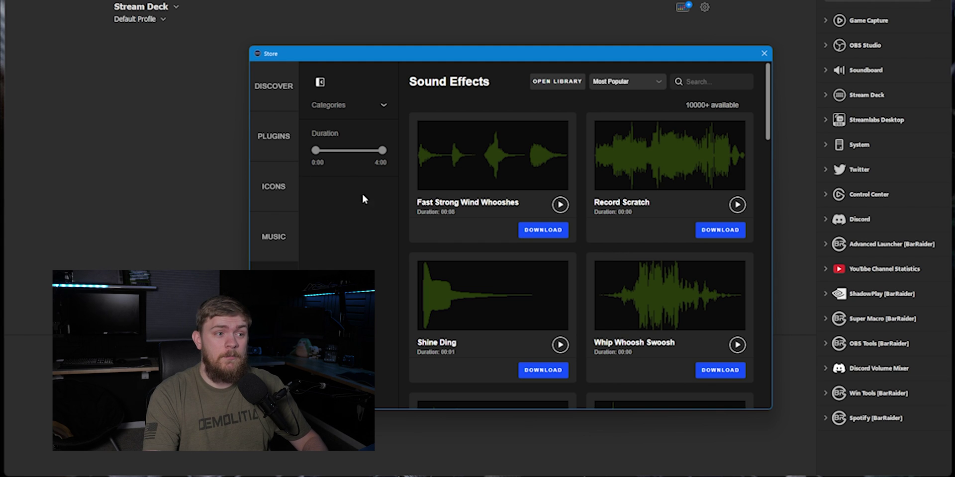
pyautogui.click(283, 147)
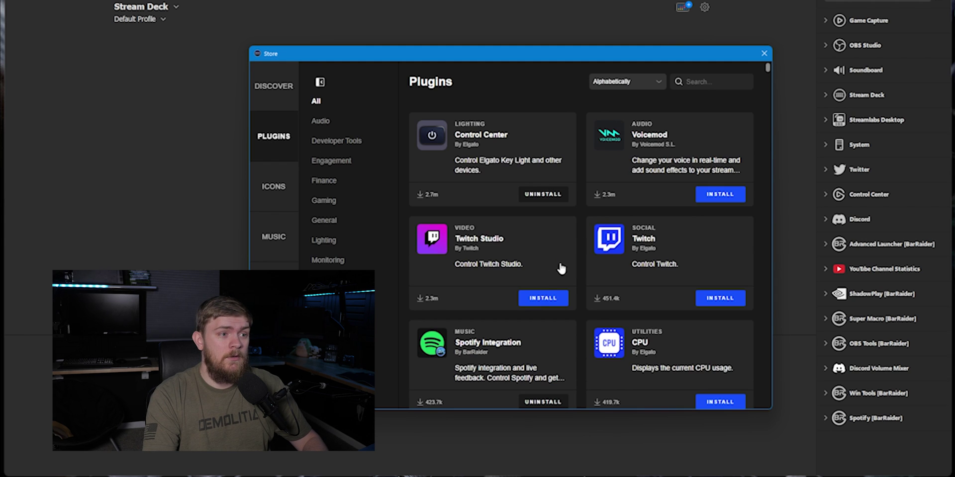
pyautogui.click(258, 198)
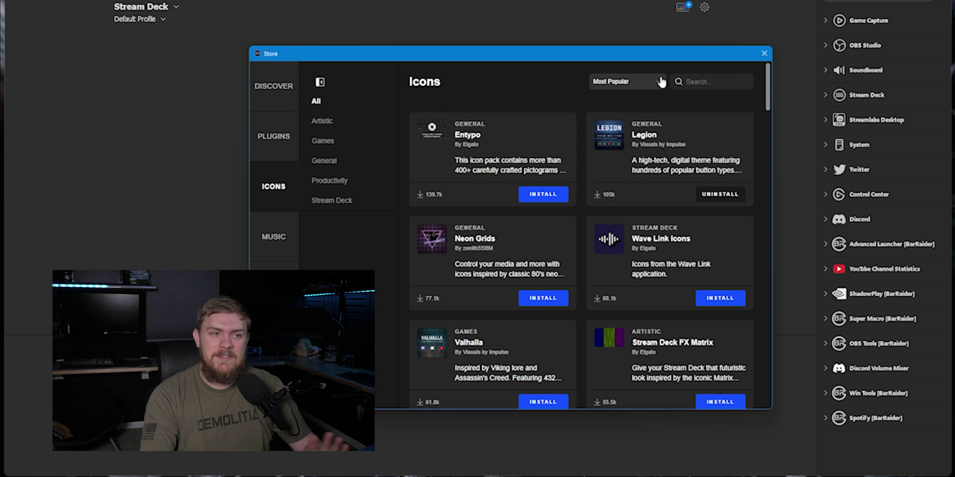
pyautogui.click(764, 53)
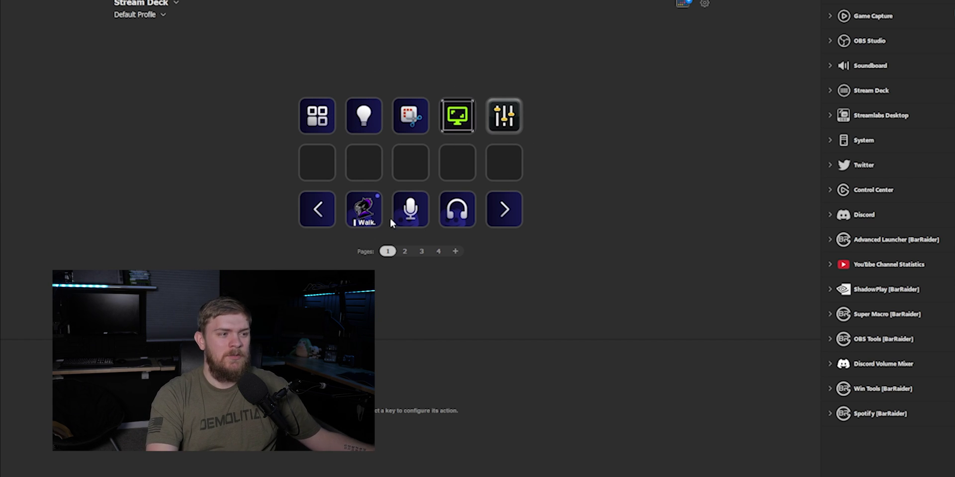
pyautogui.click(404, 251)
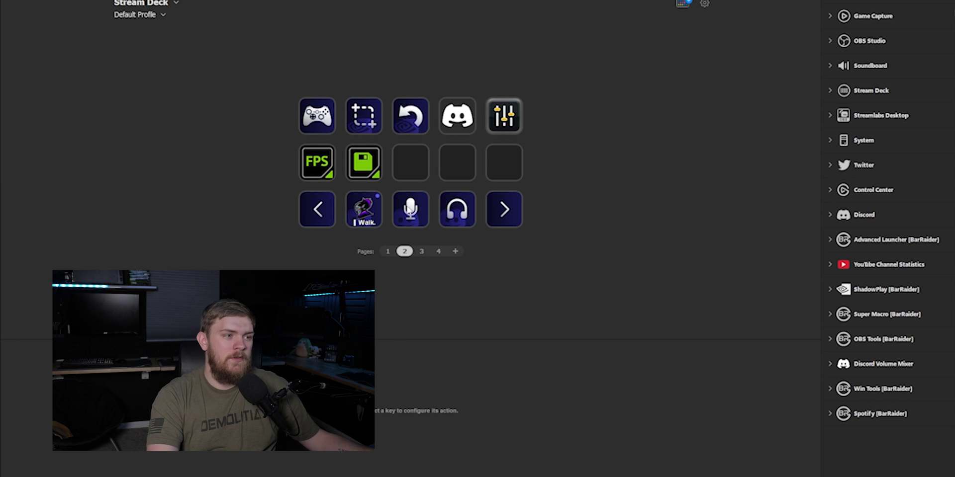
# Show page 3 of the Default Profile and open the Camera key's Scene Switcher settings
pyautogui.click(423, 250)
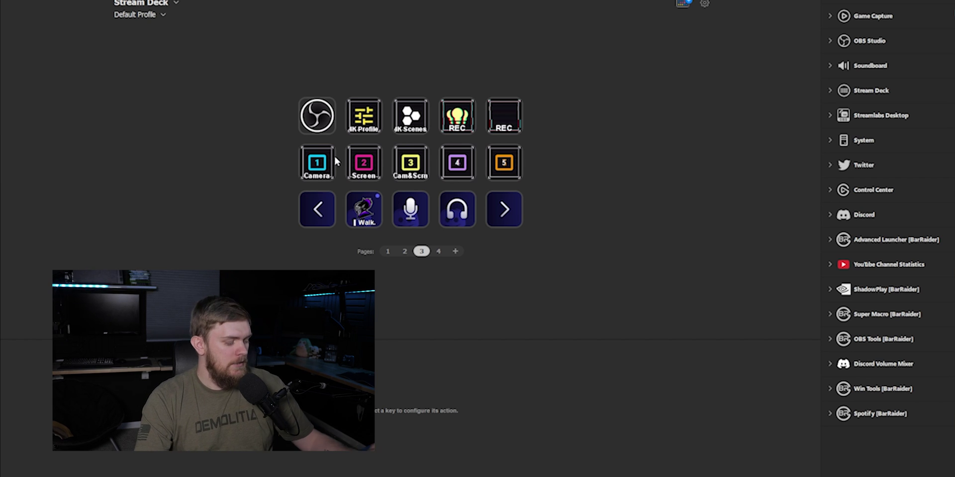
pyautogui.click(324, 174)
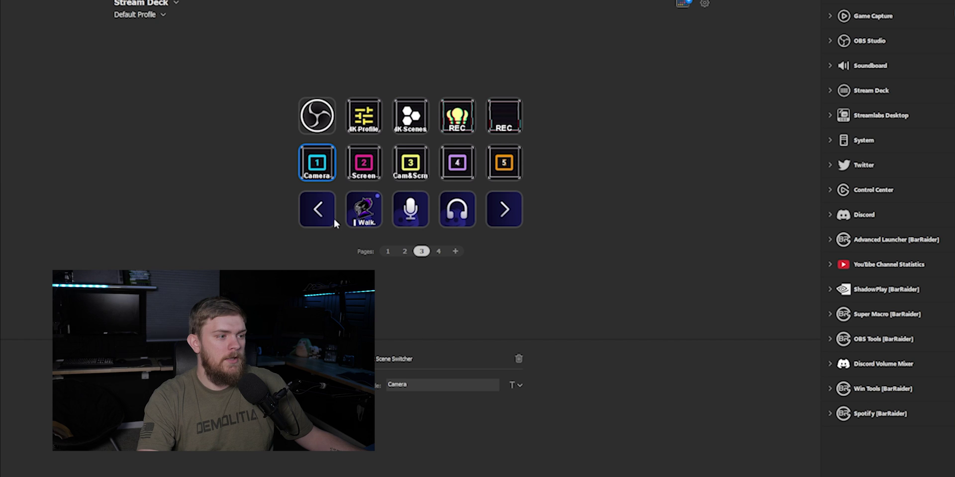
# Deselect the Camera key so page 3's layout shows with no key settings open
pyautogui.click(544, 271)
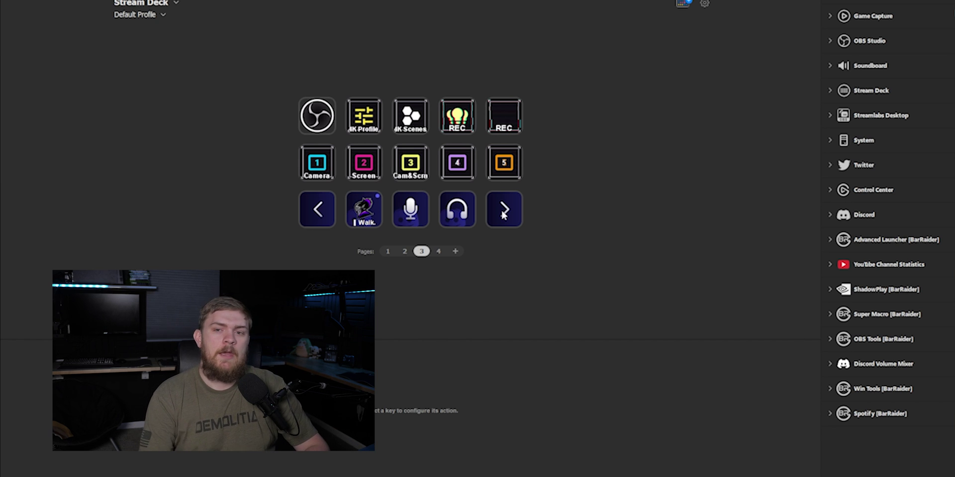
# View page 4 and its 20.1K subscriber-count key settings, then return to page 1
pyautogui.click(502, 211)
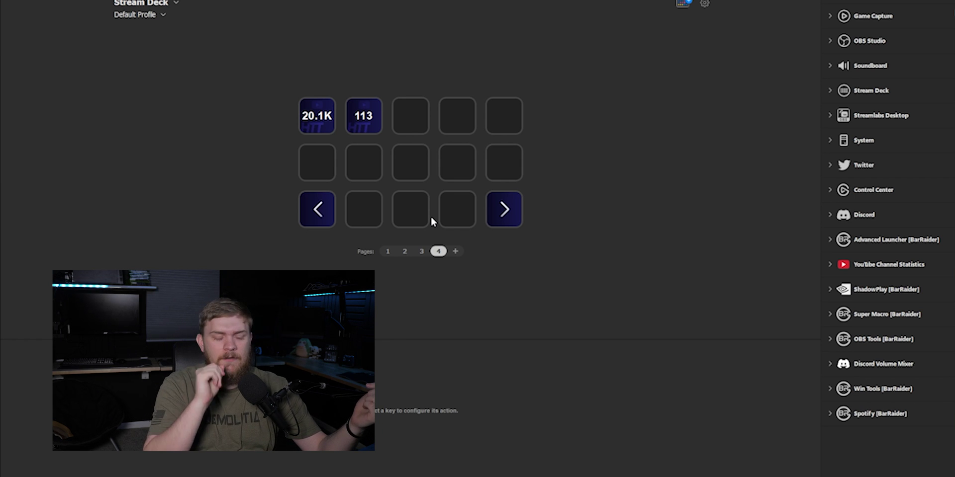
pyautogui.click(329, 114)
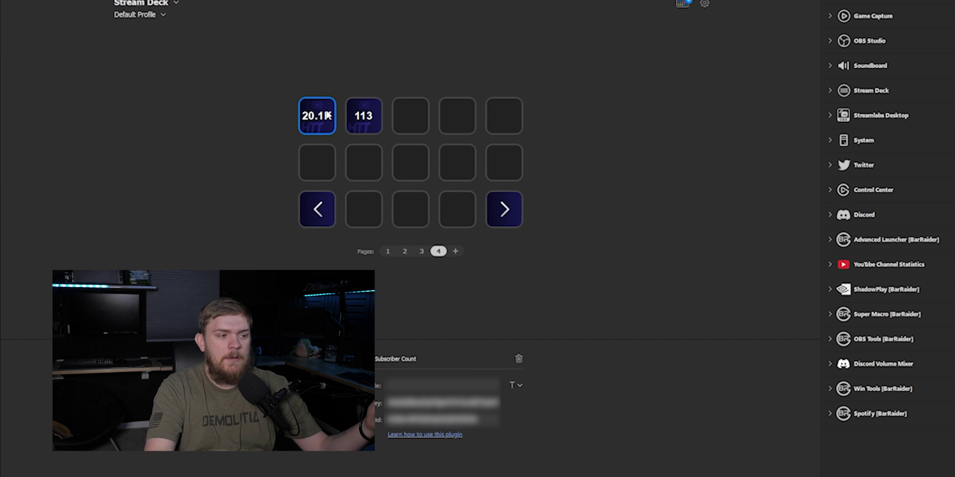
pyautogui.click(341, 257)
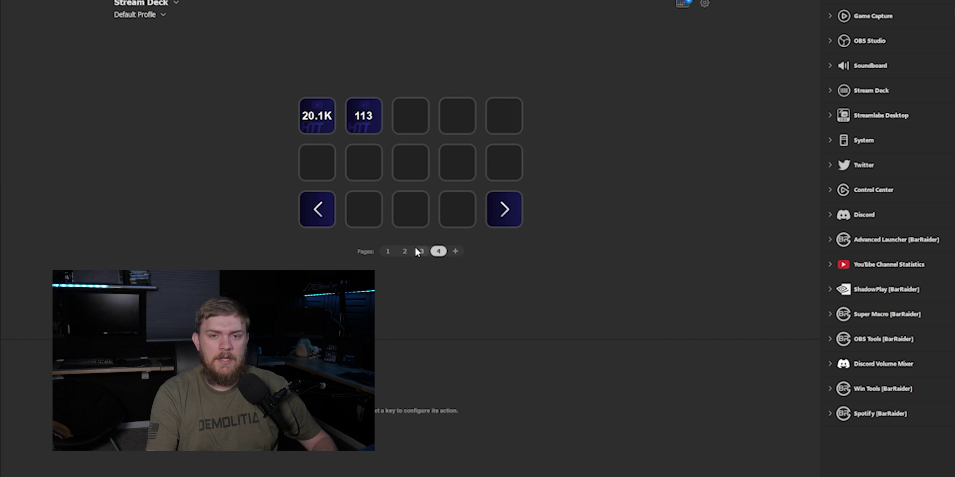
pyautogui.click(387, 251)
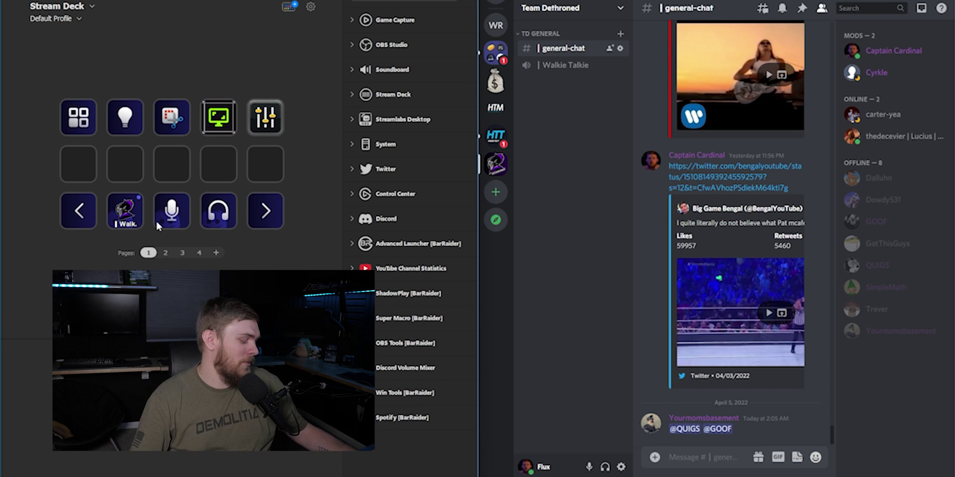
# Join Discord's Walkie Talkie voice channel using the Walk. key
pyautogui.click(127, 227)
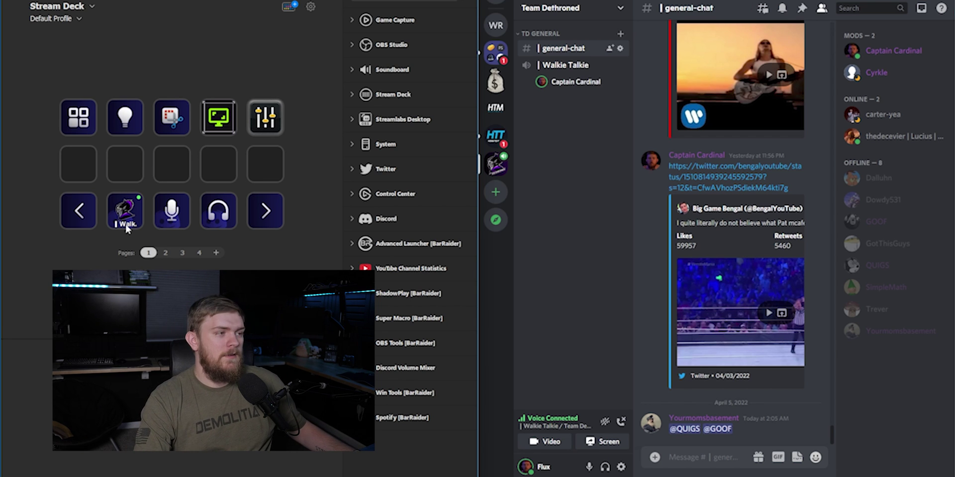
# Mute and unmute the Discord microphone with Ctrl+Shift+M, then deafen yourself
pyautogui.hotkey('ctrl', 'shift', 'm')
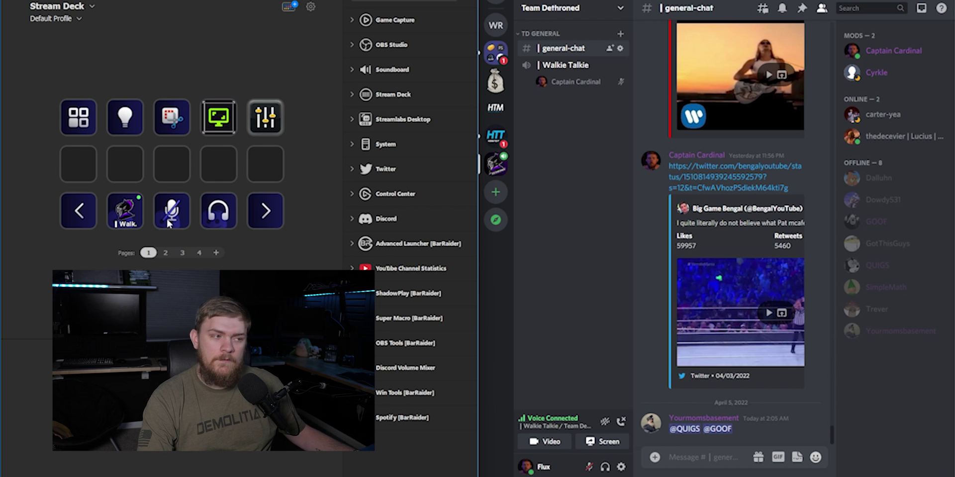
pyautogui.hotkey('ctrl', 'shift', 'm')
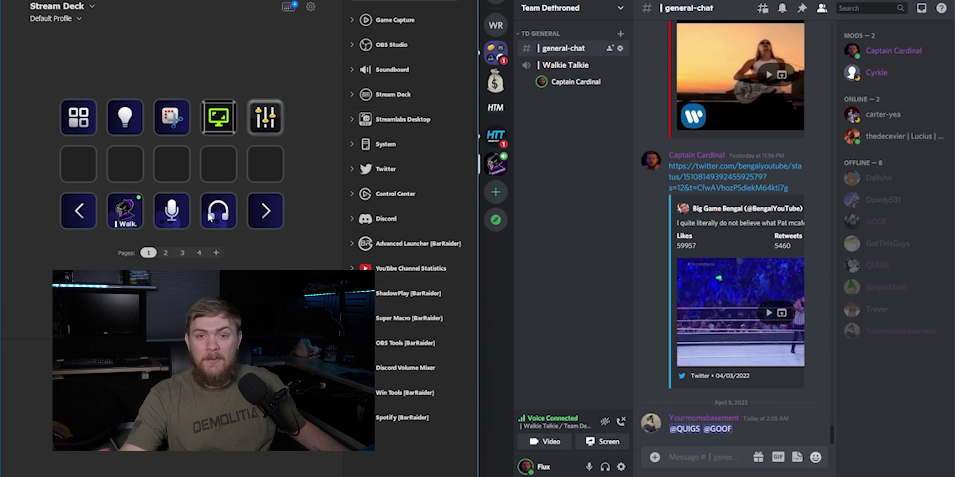
pyautogui.click(210, 217)
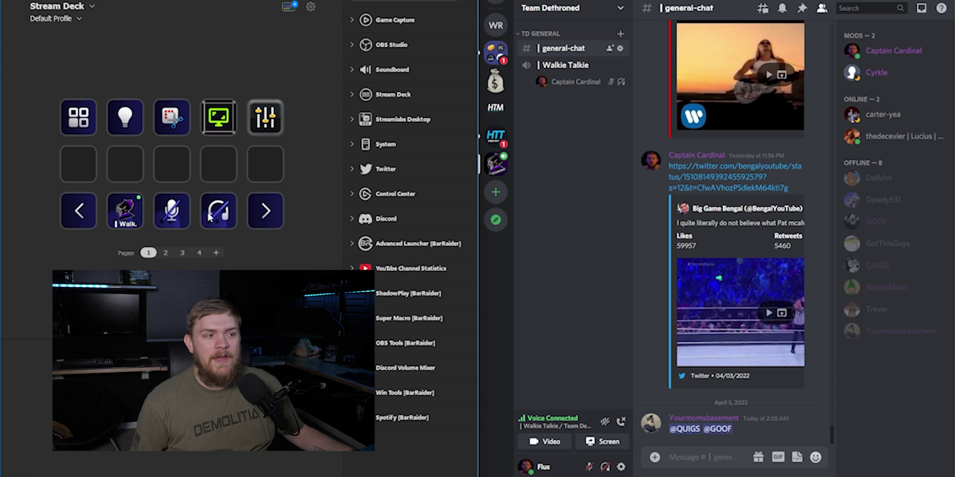
# Leave the Walkie Talkie channel, close Discord, and maximize the Stream Deck window
pyautogui.click(141, 215)
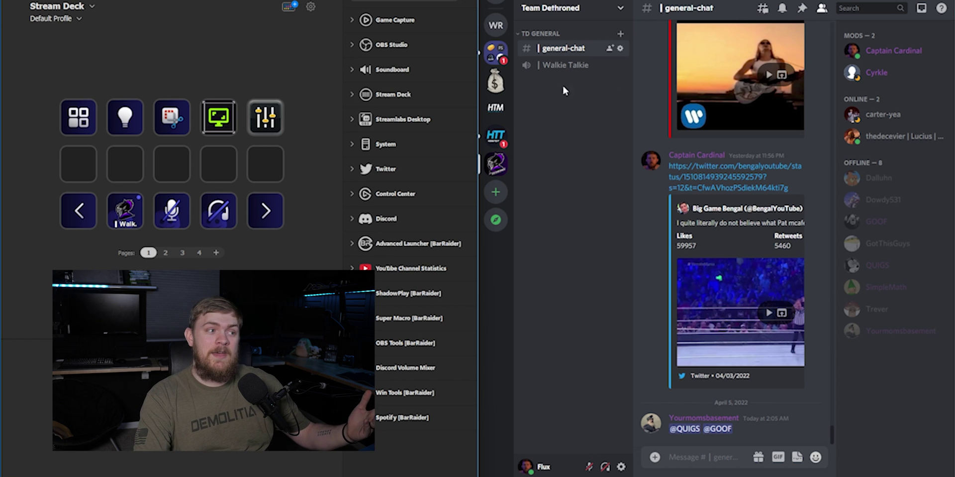
pyautogui.hotkey('alt', 'F4')
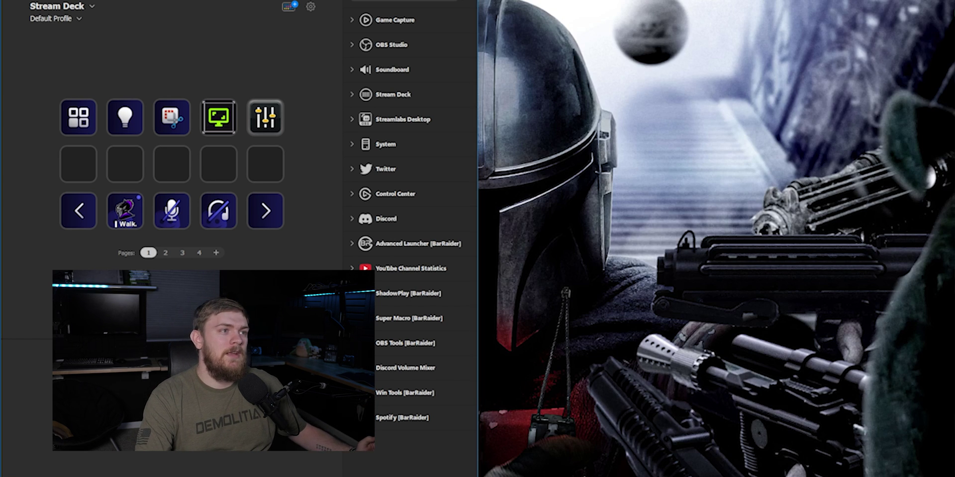
pyautogui.press('super+Up')
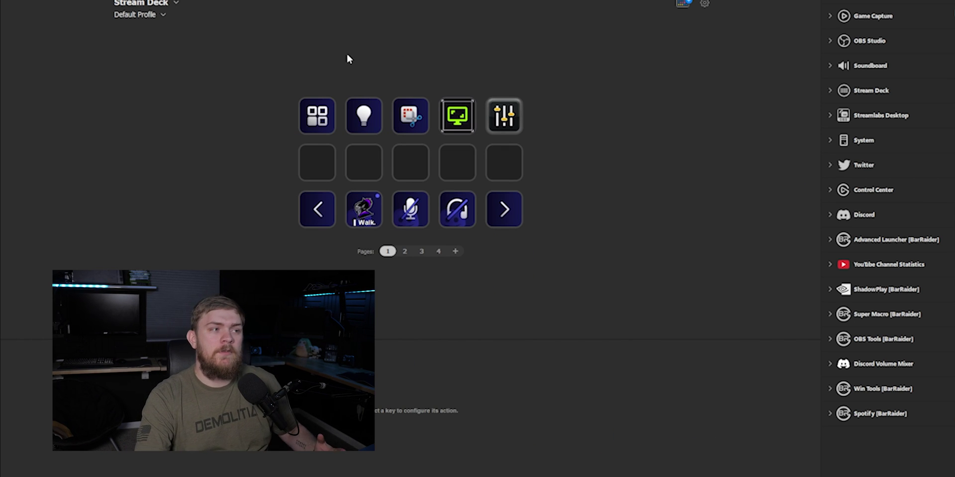
pyautogui.doubleClick(324, 113)
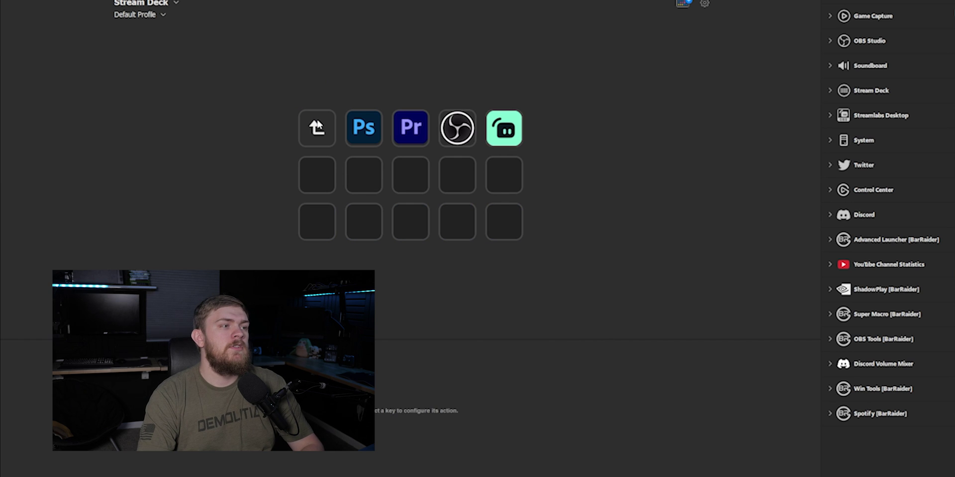
pyautogui.doubleClick(318, 134)
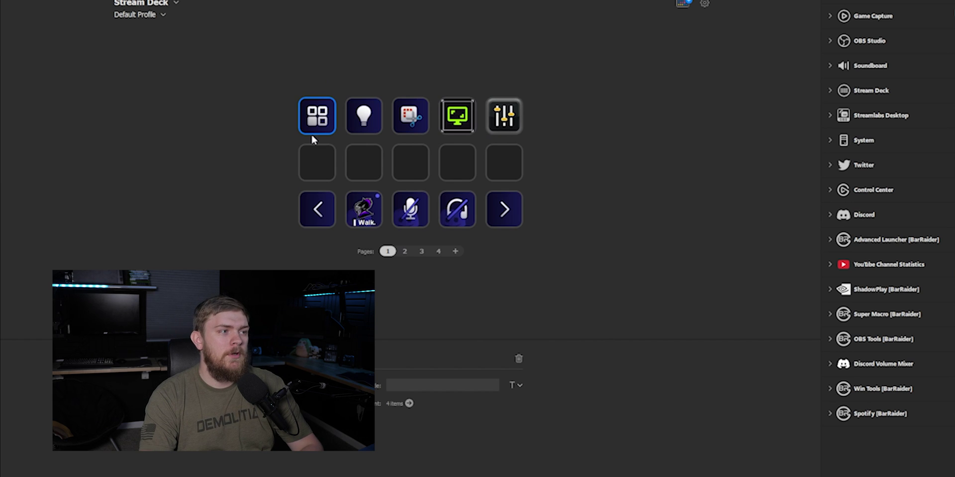
pyautogui.doubleClick(317, 129)
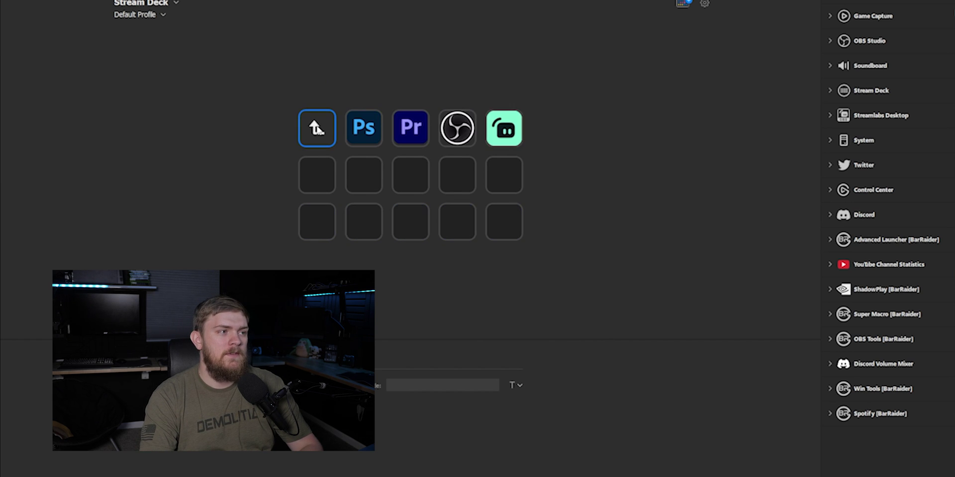
pyautogui.doubleClick(323, 130)
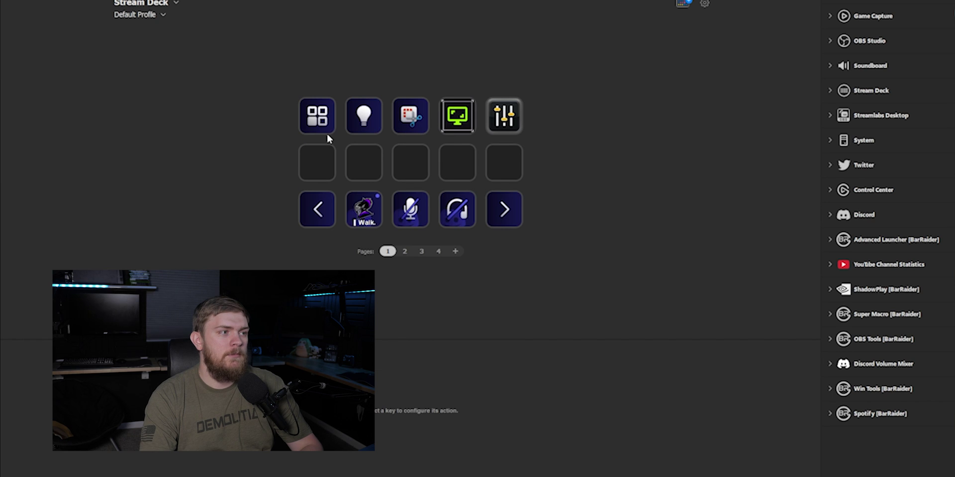
pyautogui.rightClick(325, 151)
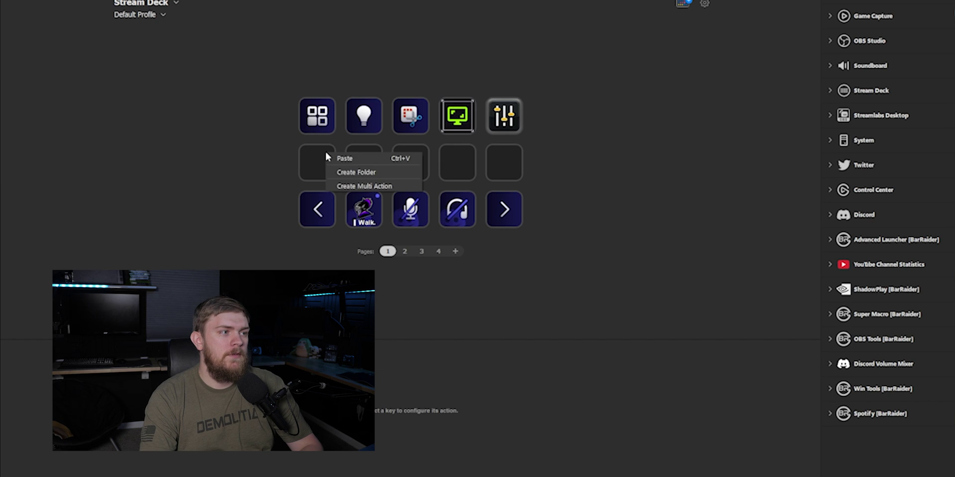
pyautogui.click(364, 172)
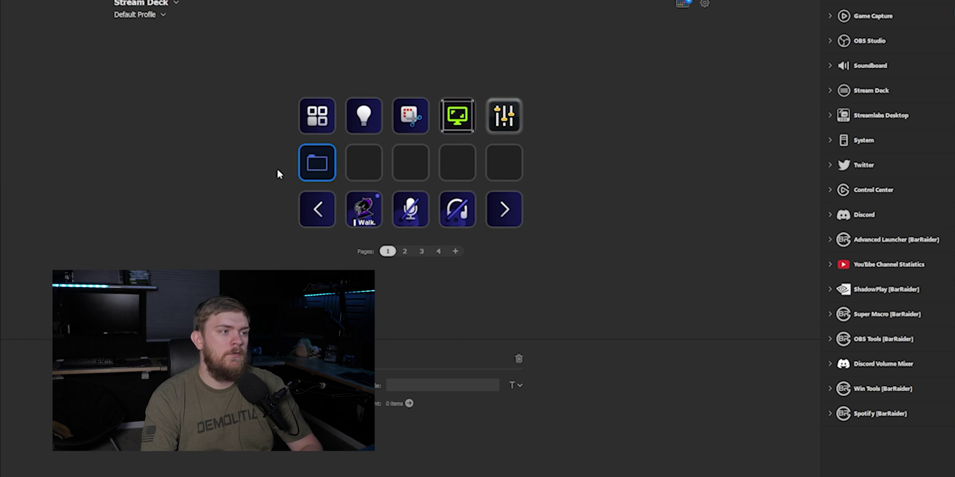
pyautogui.doubleClick(314, 165)
pyautogui.click(313, 158)
pyautogui.doubleClick(311, 132)
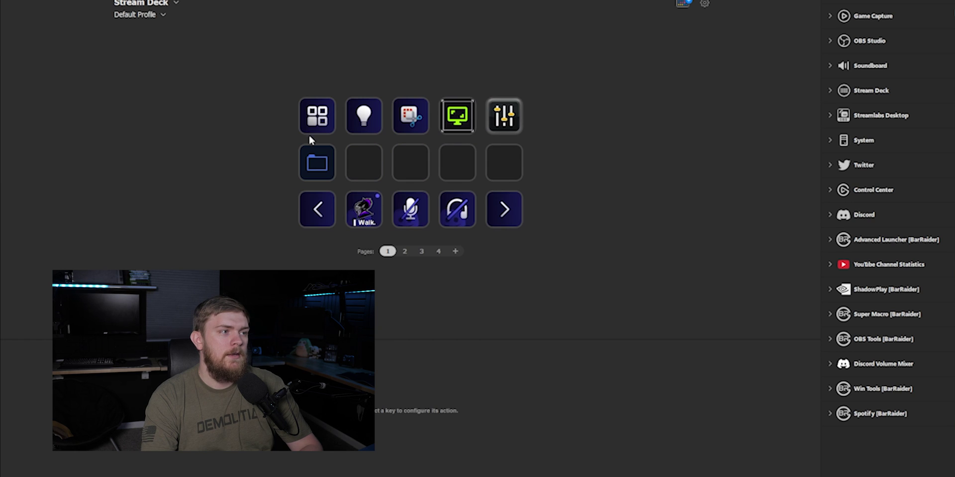
pyautogui.rightClick(314, 161)
pyautogui.click(343, 182)
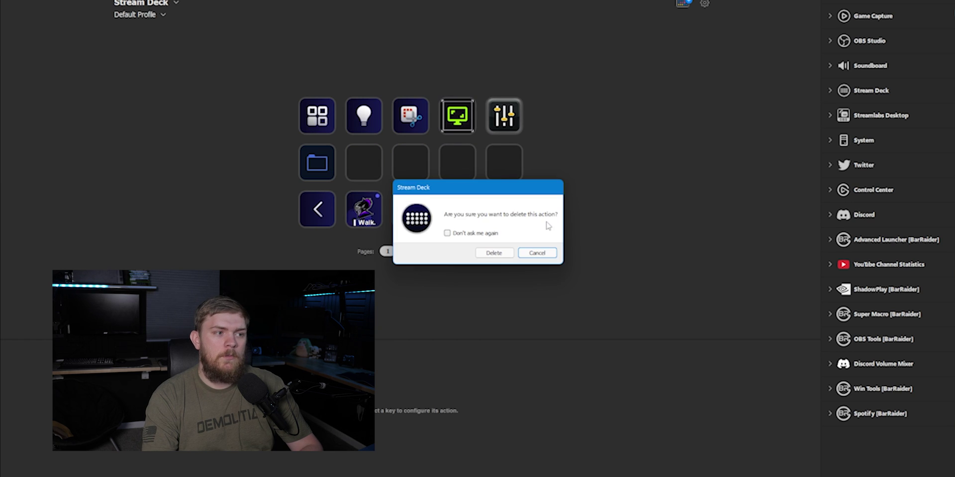
pyautogui.click(500, 253)
# Add a System > Website action to the first empty key
pyautogui.click(837, 215)
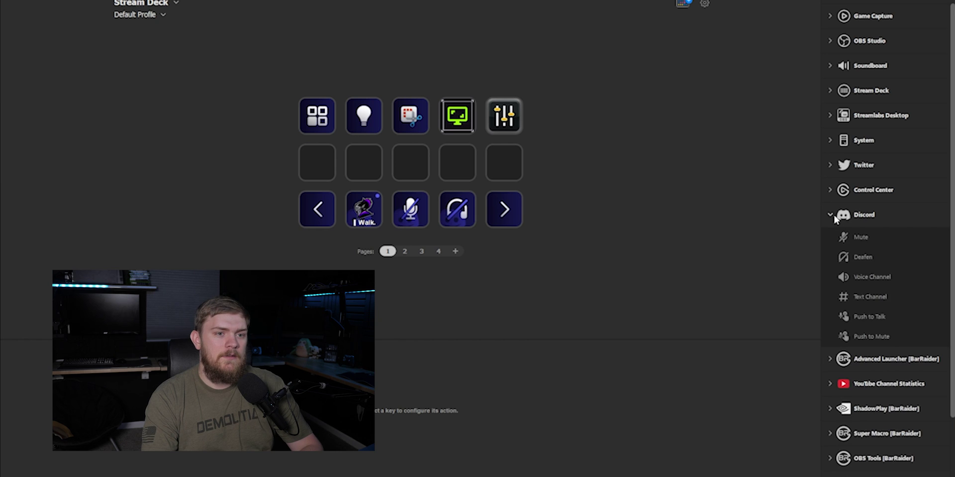
pyautogui.click(837, 215)
pyautogui.click(851, 140)
pyautogui.moveTo(863, 163); pyautogui.dragTo(321, 166)
pyautogui.click(447, 403)
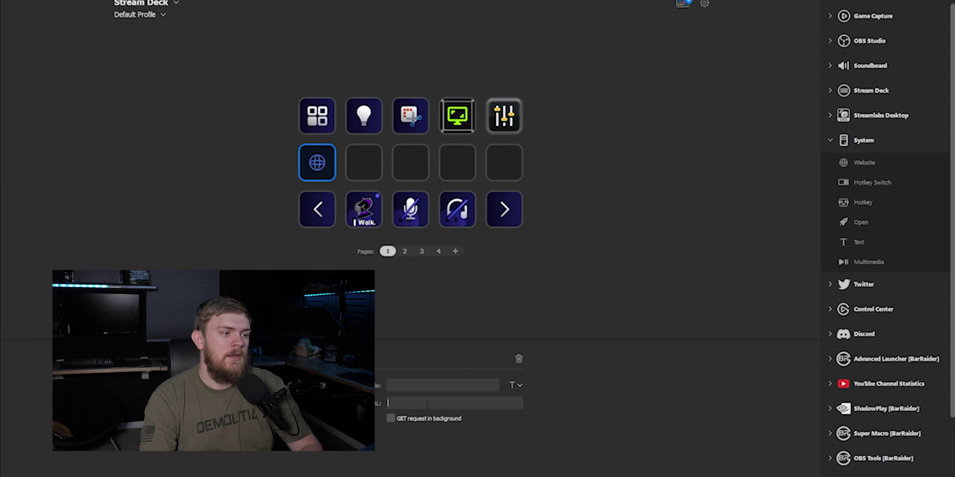
# Delete the Website key and confirm the deletion
pyautogui.rightClick(314, 169)
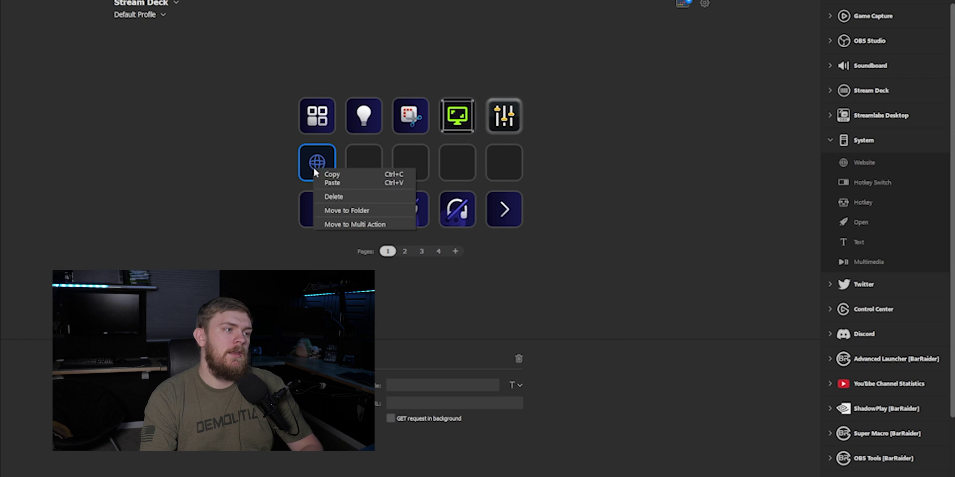
pyautogui.click(354, 197)
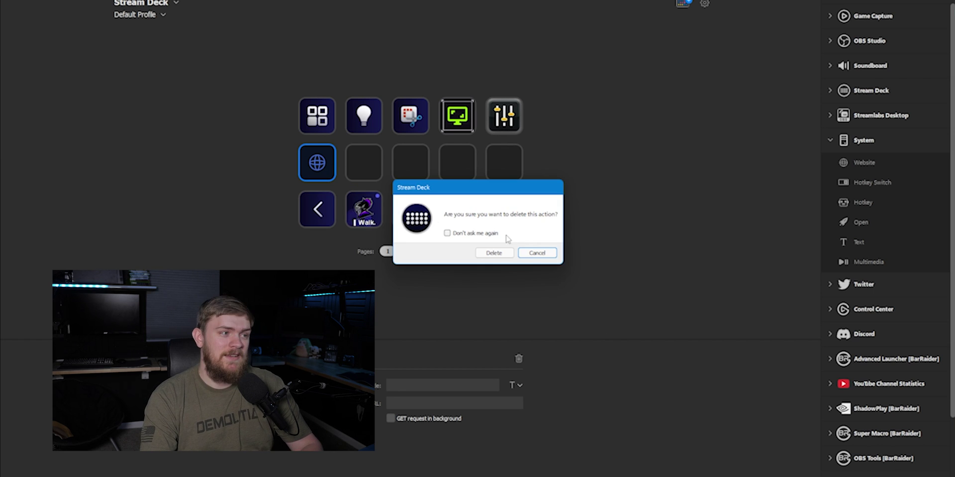
pyautogui.click(504, 253)
# Open the apps folder, go back to the main page, then open the lights folder
pyautogui.click(317, 116)
pyautogui.click(318, 128)
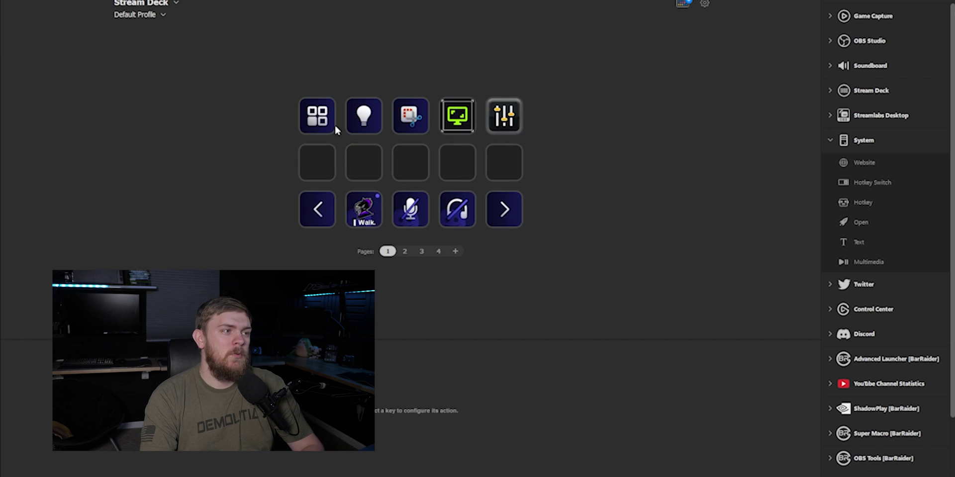
pyautogui.click(360, 120)
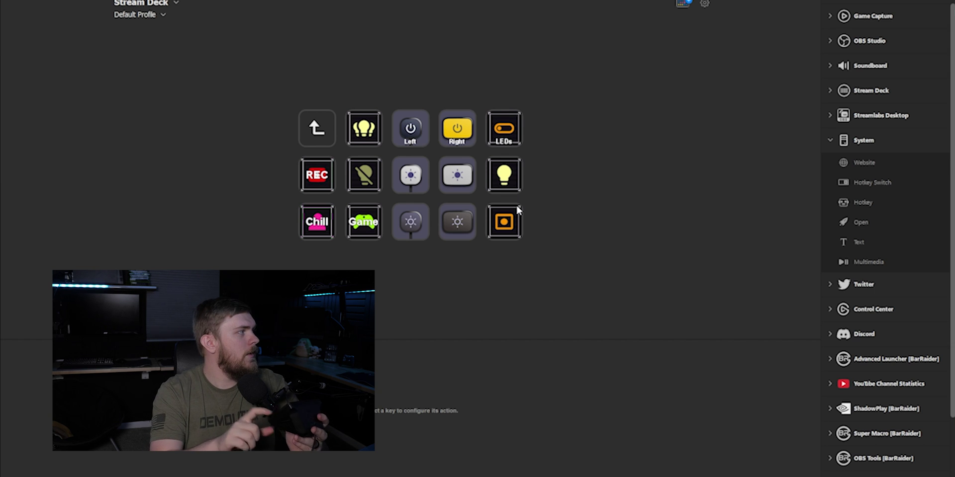
# Show the settings of the lights folder's bottom-right key
pyautogui.click(503, 230)
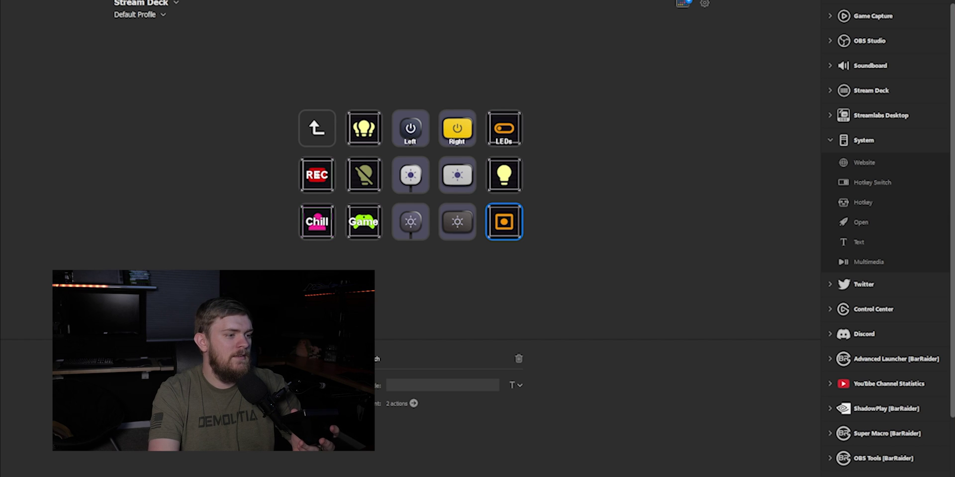
# Inspect the bottom-right light key's two actions, then go back to the main profile page
pyautogui.click(458, 291)
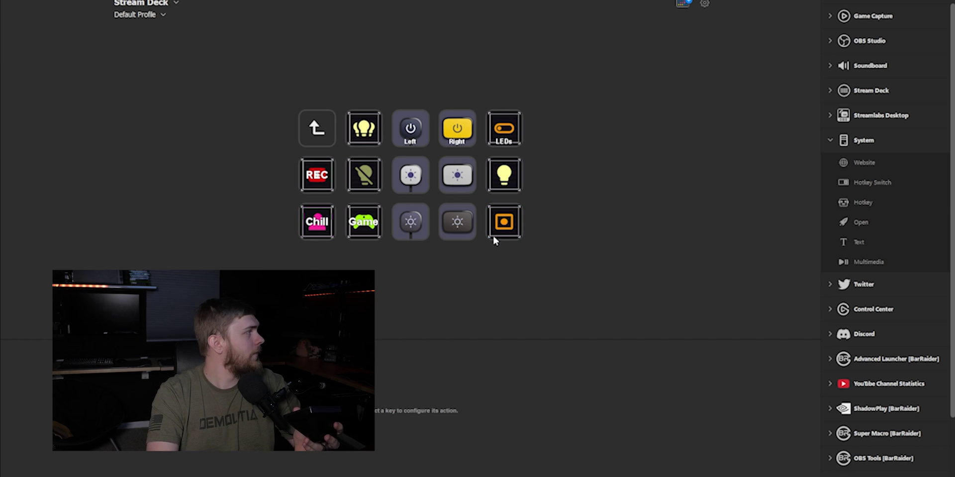
pyautogui.click(512, 222)
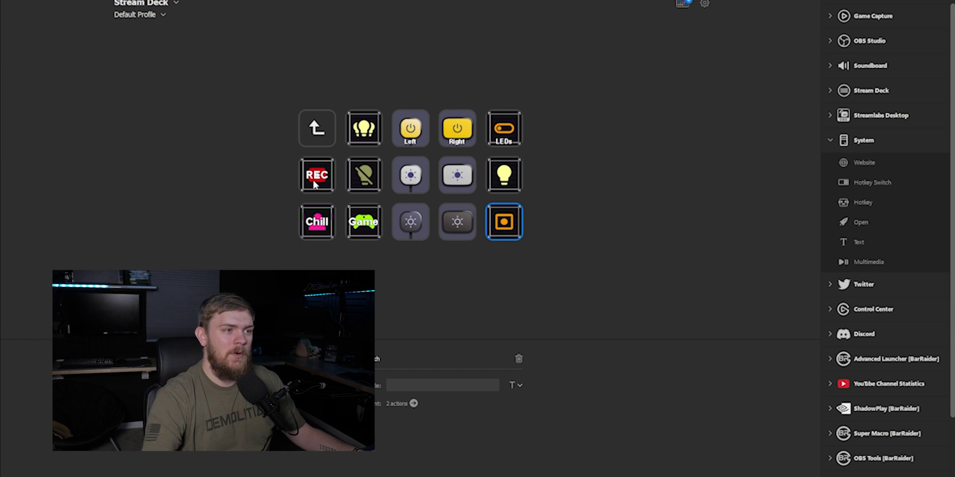
pyautogui.click(316, 128)
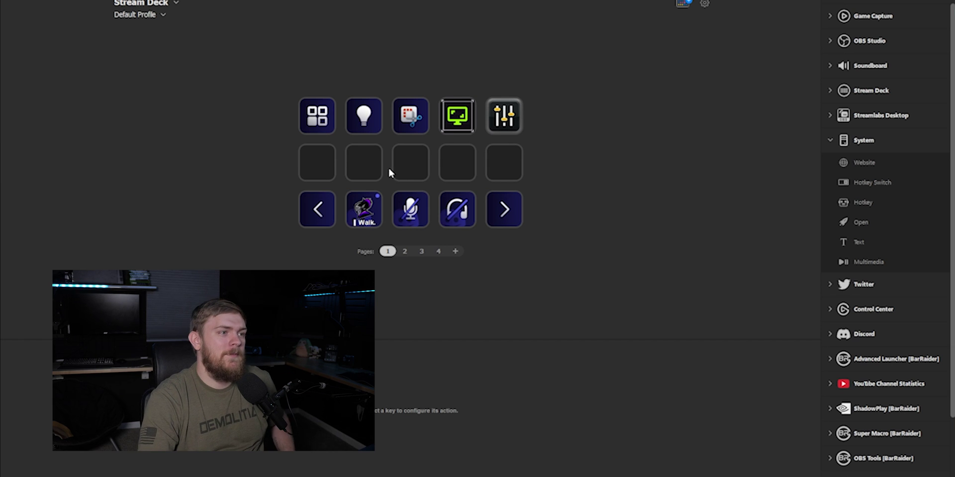
# Place a Website action on the empty middle-row key below the lights folder
pyautogui.click(368, 130)
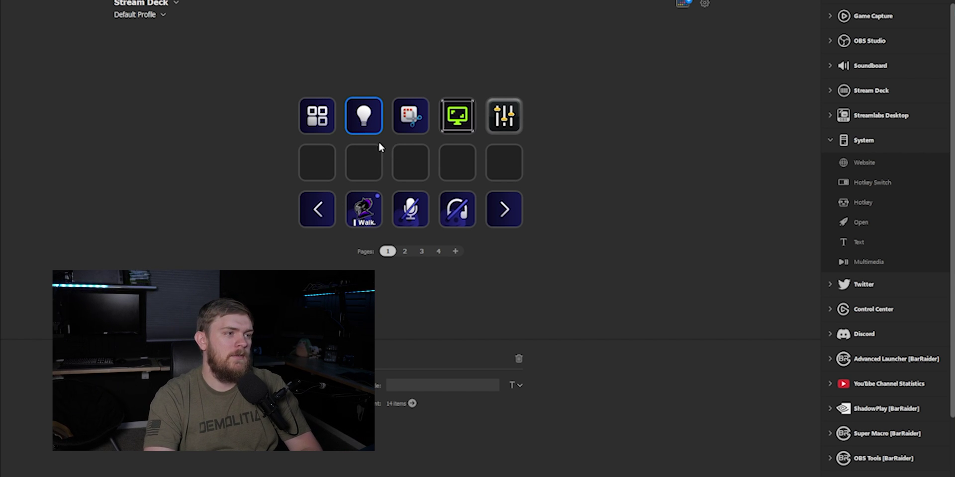
pyautogui.click(366, 165)
pyautogui.moveTo(850, 162); pyautogui.dragTo(363, 163)
pyautogui.click(365, 113)
pyautogui.click(372, 172)
pyautogui.click(368, 124)
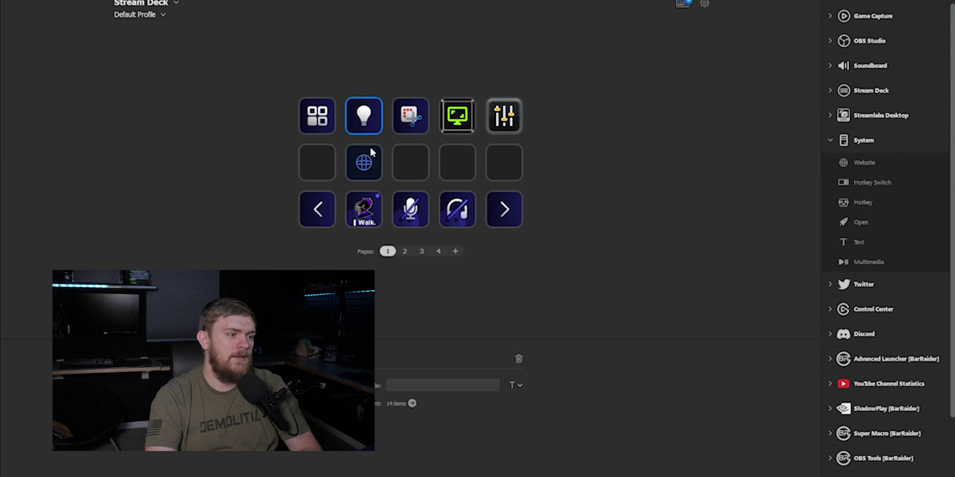
pyautogui.click(372, 175)
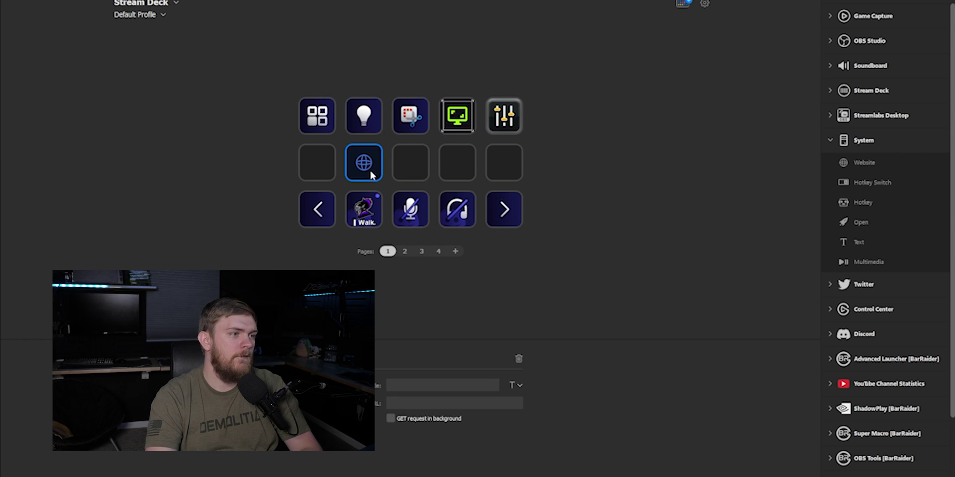
# Open the lights folder and return to the main profile page
pyautogui.rightClick(397, 166)
pyautogui.click(368, 117)
pyautogui.doubleClick(368, 117)
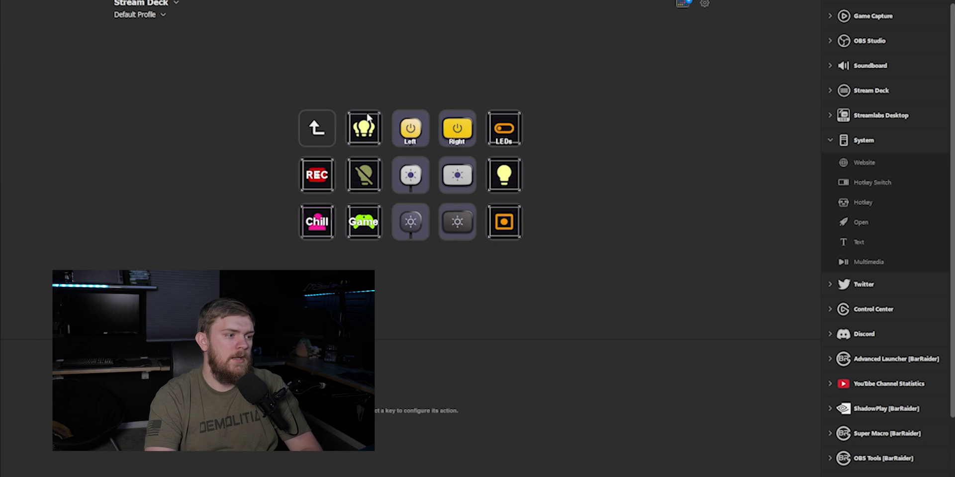
pyautogui.click(324, 126)
pyautogui.doubleClick(324, 126)
# Select the Website key and bring up the Stream Deck Icon Library from its image options
pyautogui.click(365, 151)
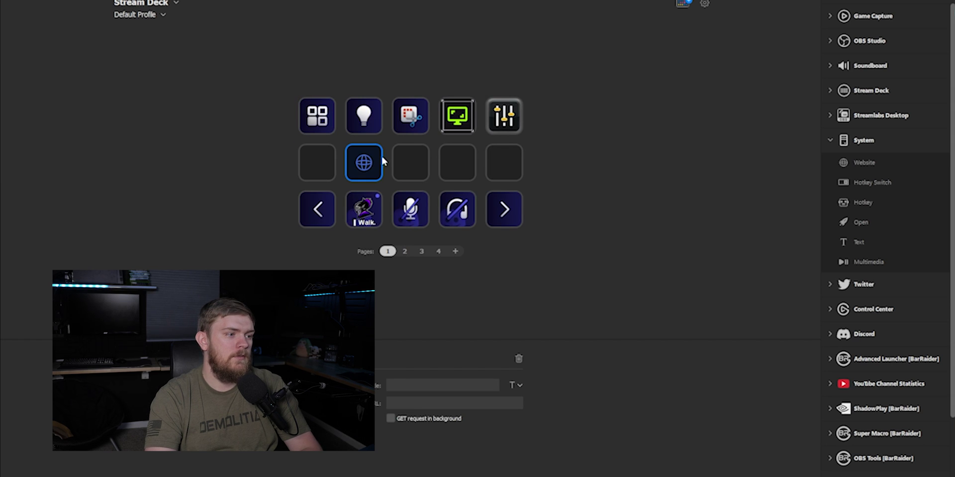
pyautogui.click(376, 129)
pyautogui.click(364, 163)
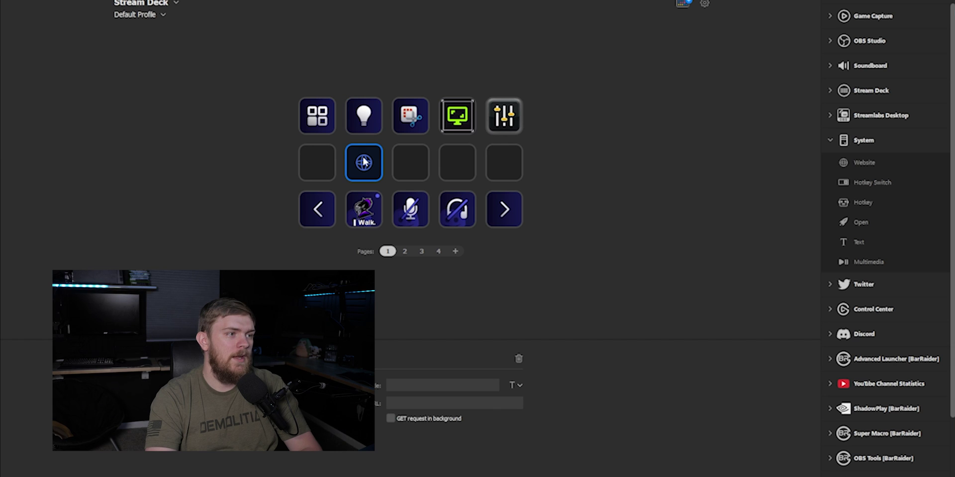
pyautogui.click(348, 392)
pyautogui.press('Escape')
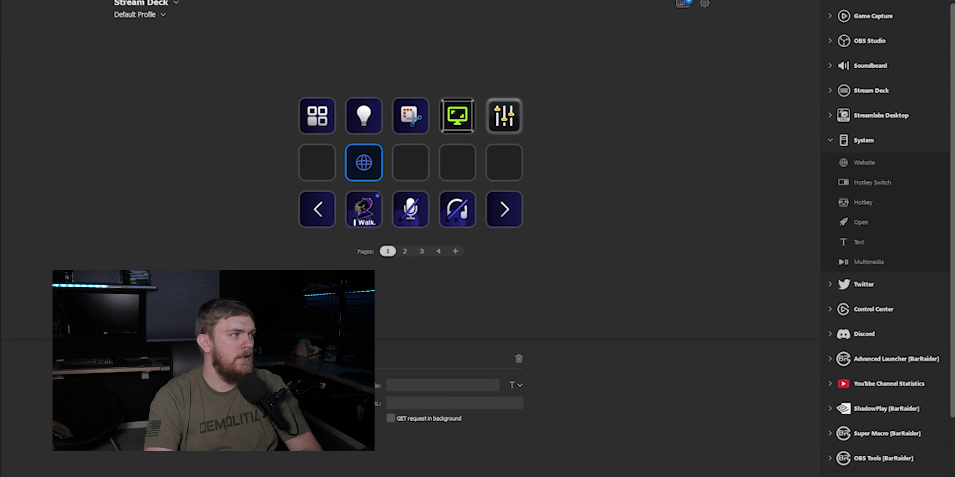
pyautogui.moveTo(678, 94); pyautogui.dragTo(777, 83)
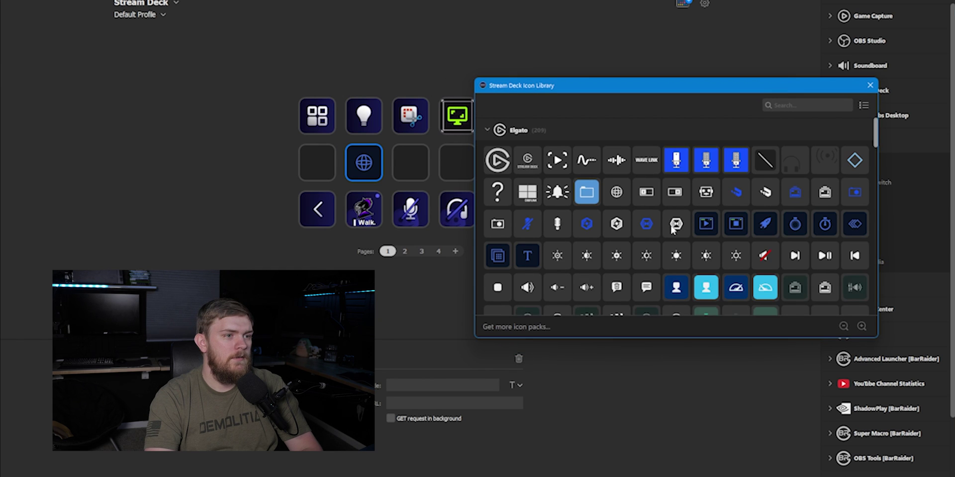
# Choose the blue hexagon icon for the Website key, close the library, and revisit the image dropdown
pyautogui.scroll(-1, 649, 232)
pyautogui.scroll(-10, 698, 214)
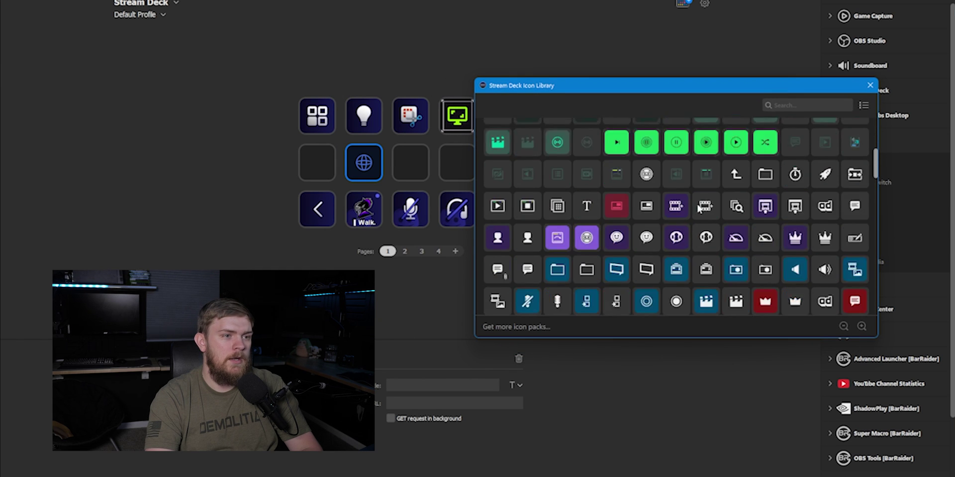
pyautogui.scroll(5, 697, 210)
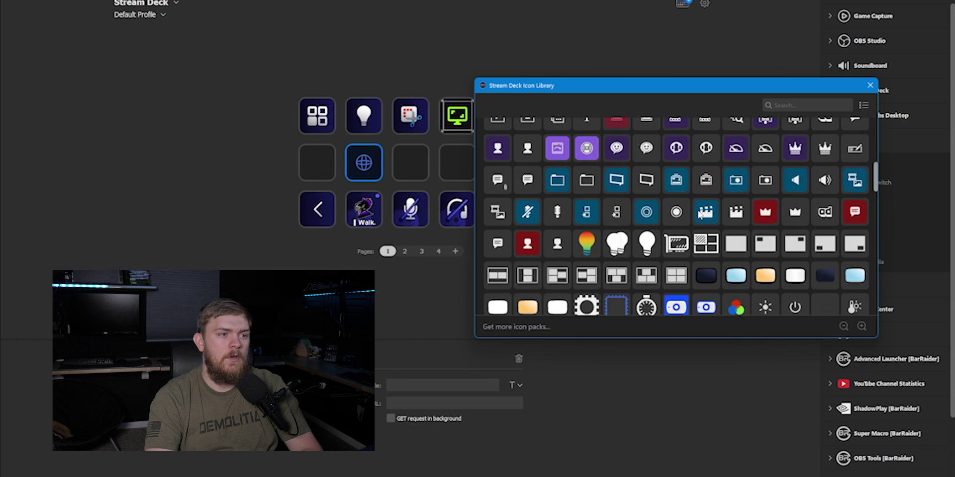
pyautogui.scroll(4, 626, 216)
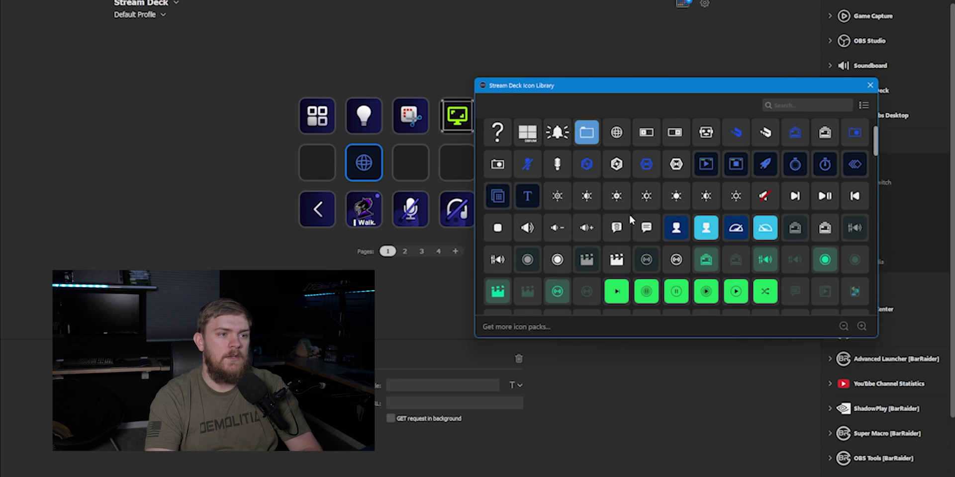
pyautogui.click(646, 163)
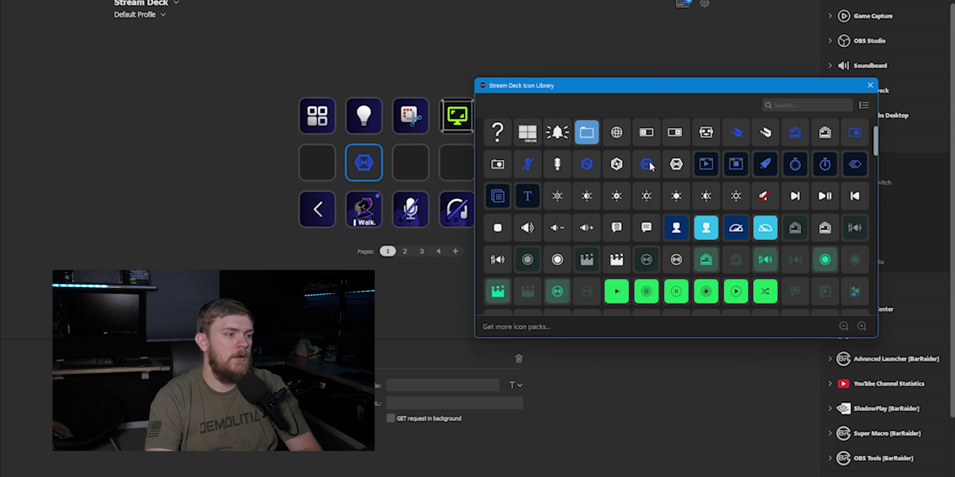
pyautogui.click(870, 86)
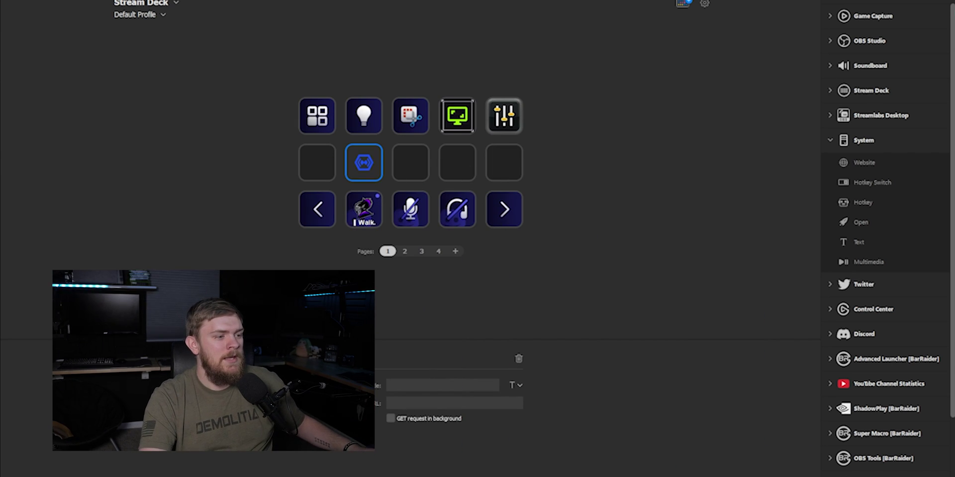
pyautogui.click(348, 393)
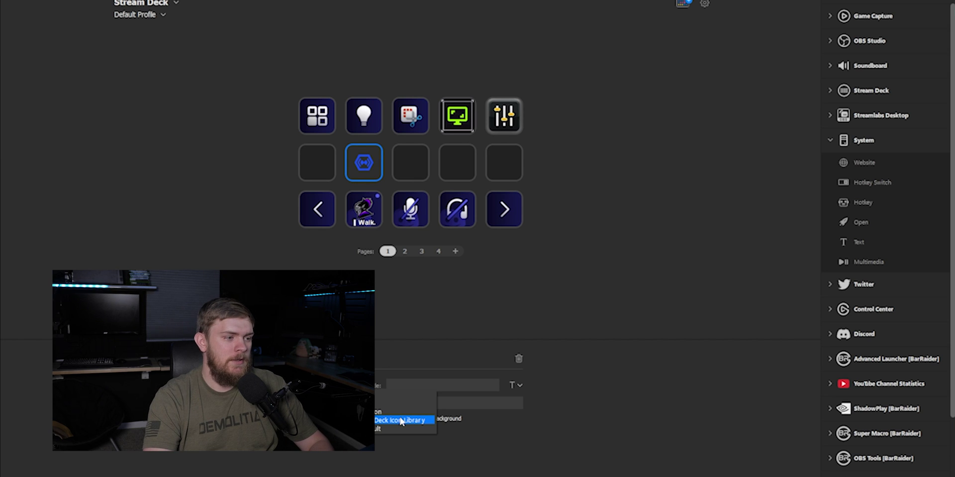
pyautogui.click(386, 412)
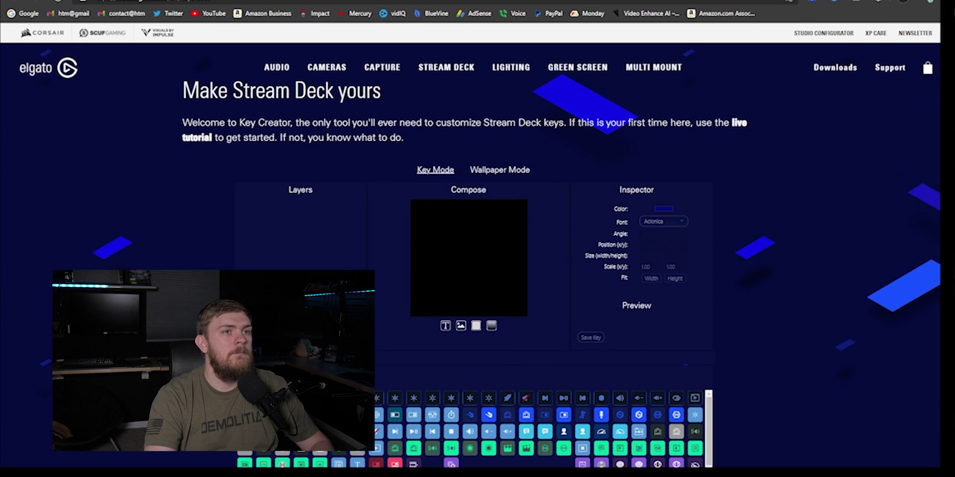
# Add a circled plus icon to the Key Creator design and colour it red
pyautogui.scroll(-6, 876, 224)
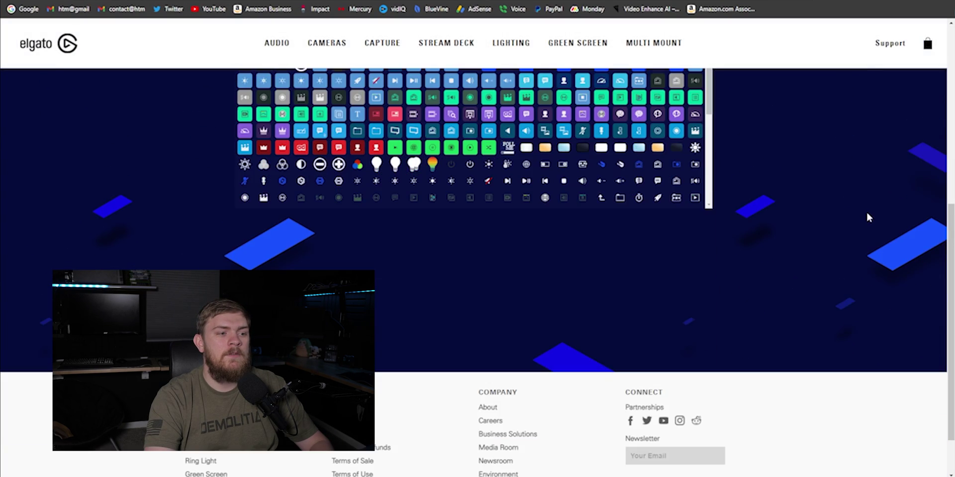
pyautogui.scroll(5, 867, 216)
pyautogui.scroll(1, 861, 209)
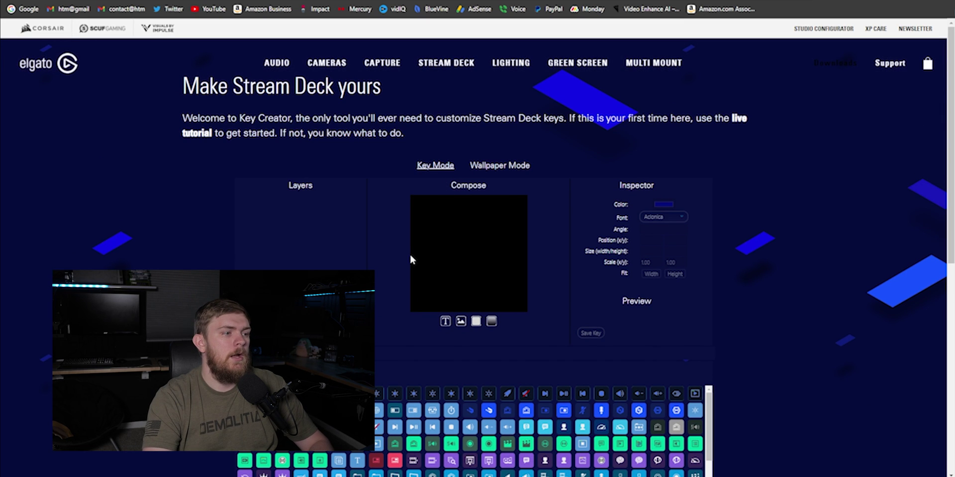
pyautogui.scroll(-3, 410, 253)
pyautogui.click(301, 272)
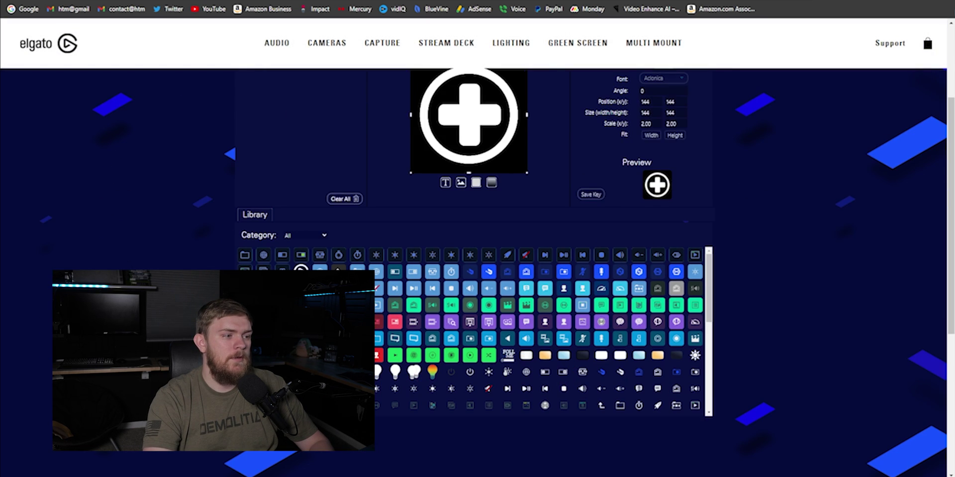
pyautogui.scroll(3, 413, 311)
pyautogui.click(660, 208)
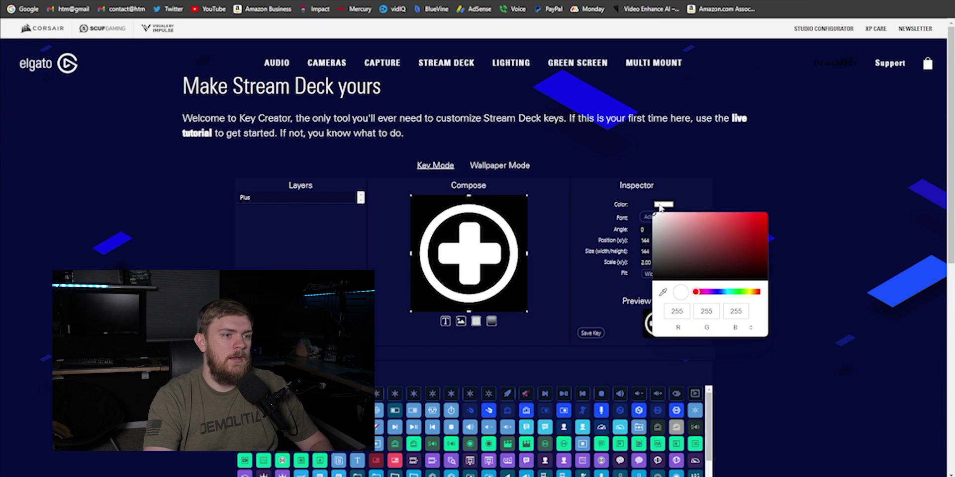
pyautogui.moveTo(689, 244); pyautogui.dragTo(771, 207)
pyautogui.click(804, 229)
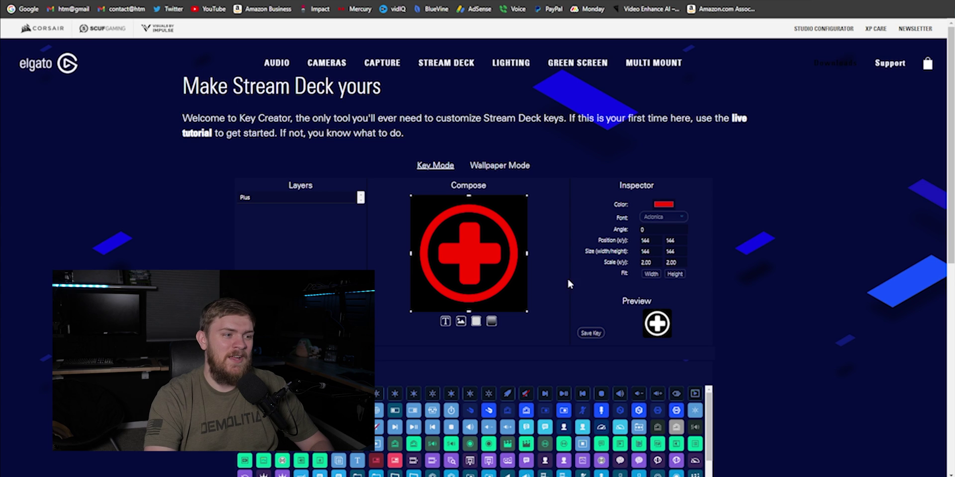
# Add a grey-to-black gradient background layer behind the plus icon
pyautogui.click(491, 321)
pyautogui.scroll(-3, 488, 324)
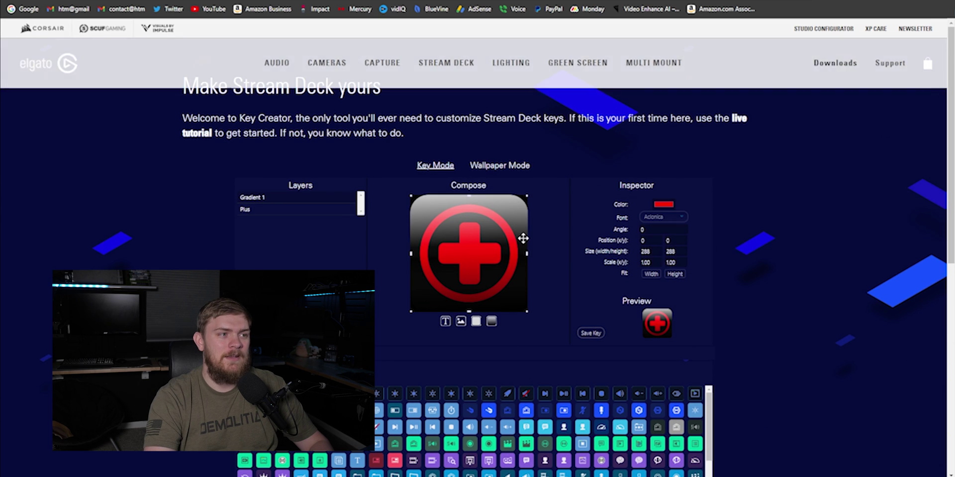
pyautogui.scroll(3, 517, 243)
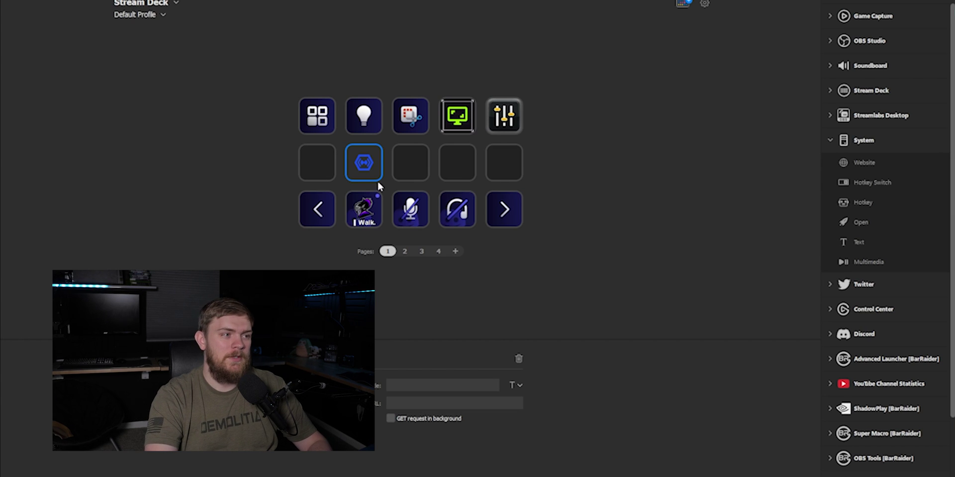
# Delete the blue-hexagon Website key from the middle row, then inspect the snipping-tool key
pyautogui.rightClick(367, 164)
pyautogui.click(391, 191)
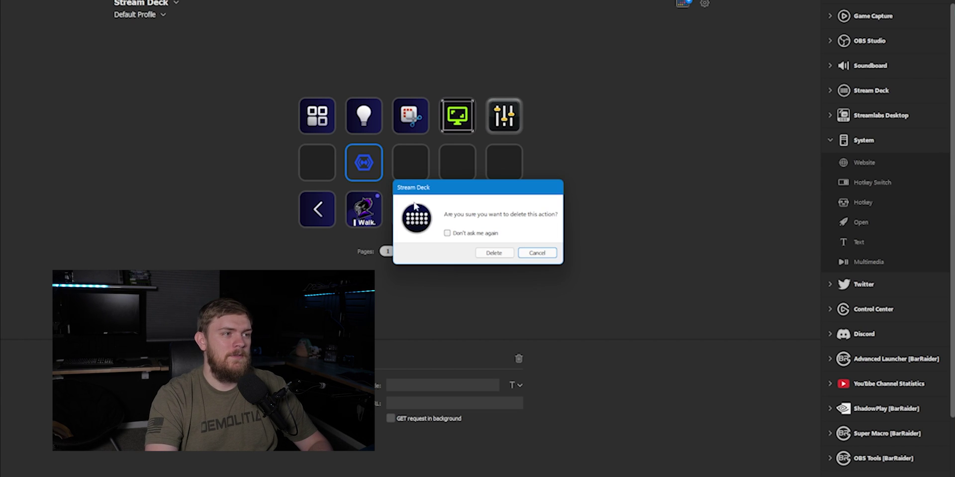
pyautogui.click(506, 252)
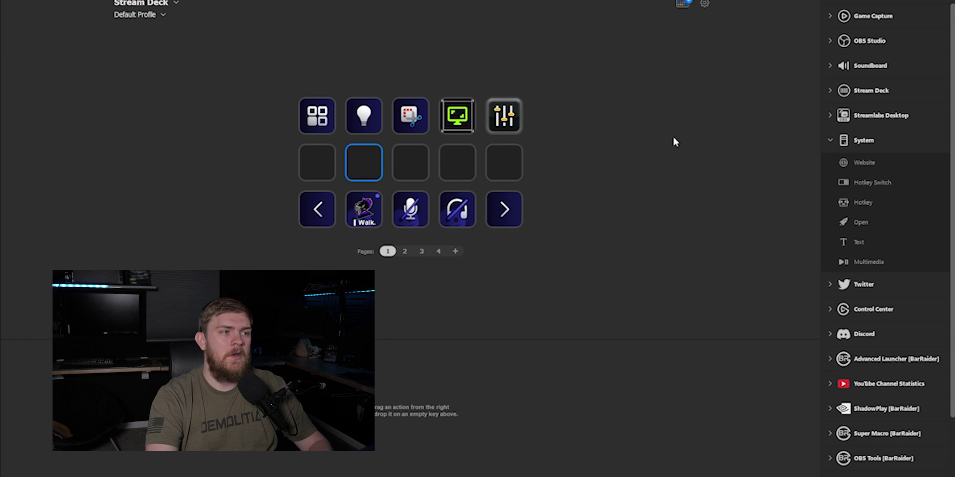
pyautogui.click(416, 112)
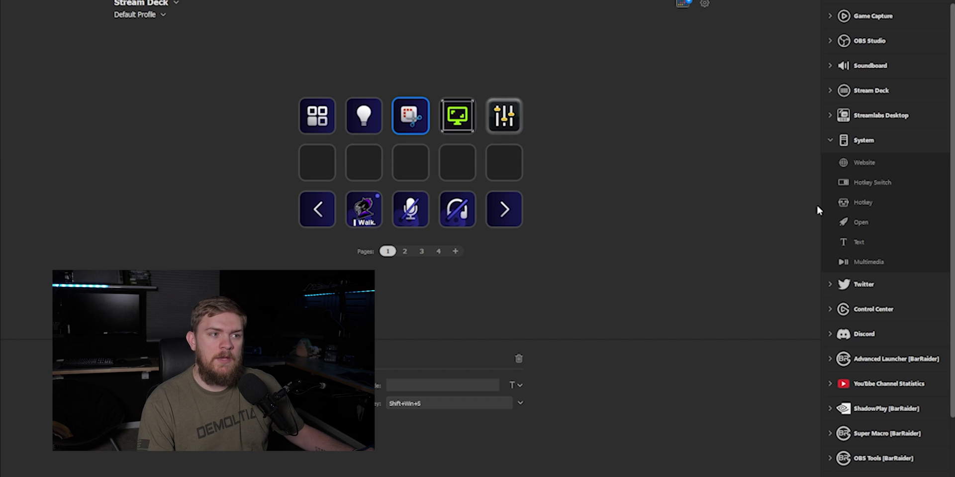
pyautogui.doubleClick(457, 116)
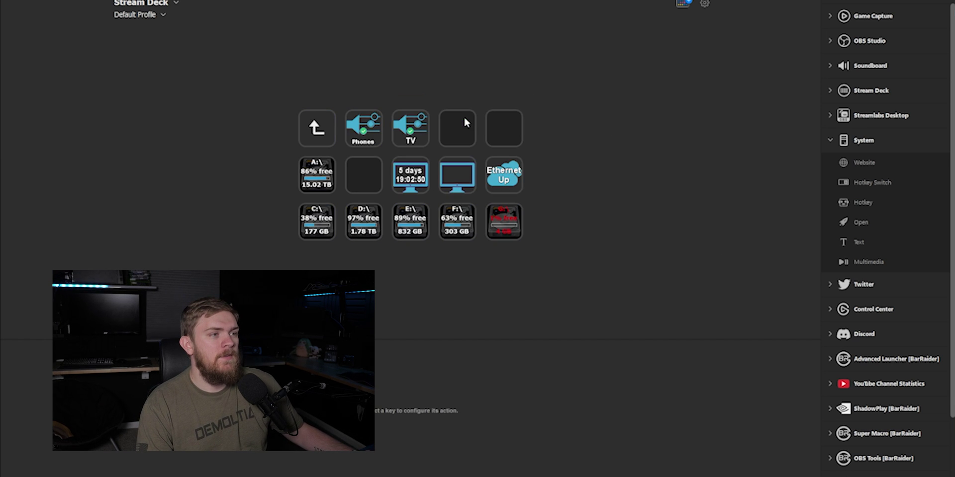
pyautogui.doubleClick(324, 130)
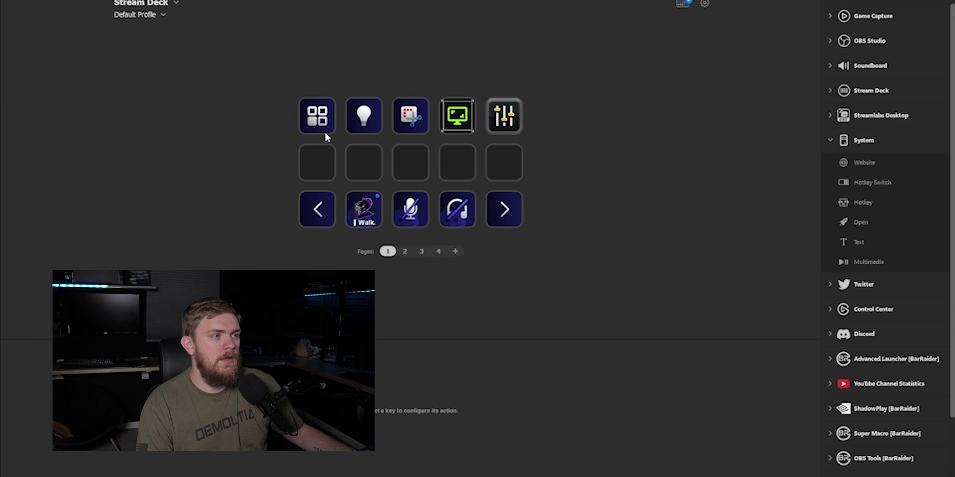
pyautogui.doubleClick(456, 119)
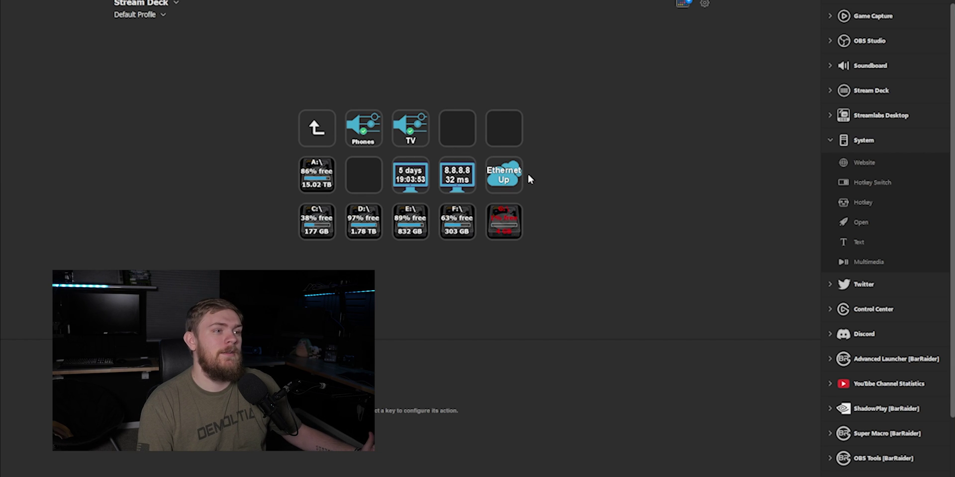
pyautogui.click(322, 129)
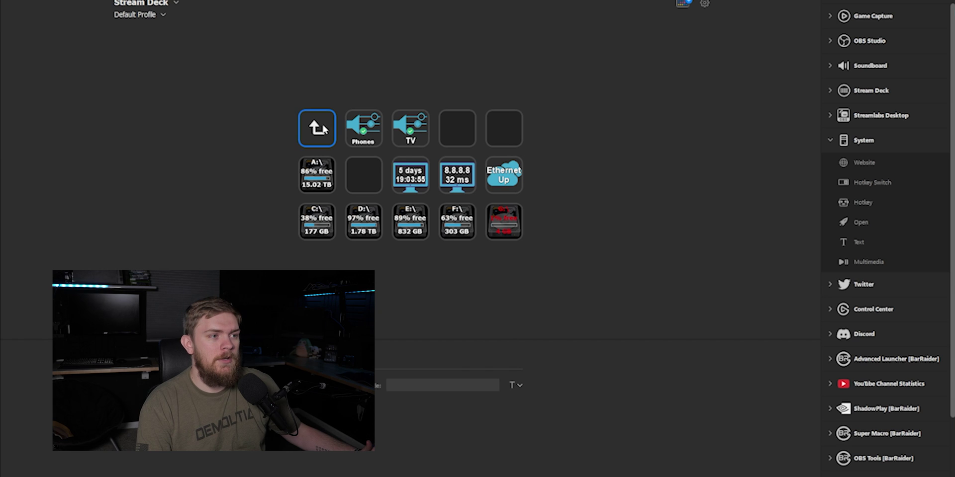
pyautogui.doubleClick(322, 129)
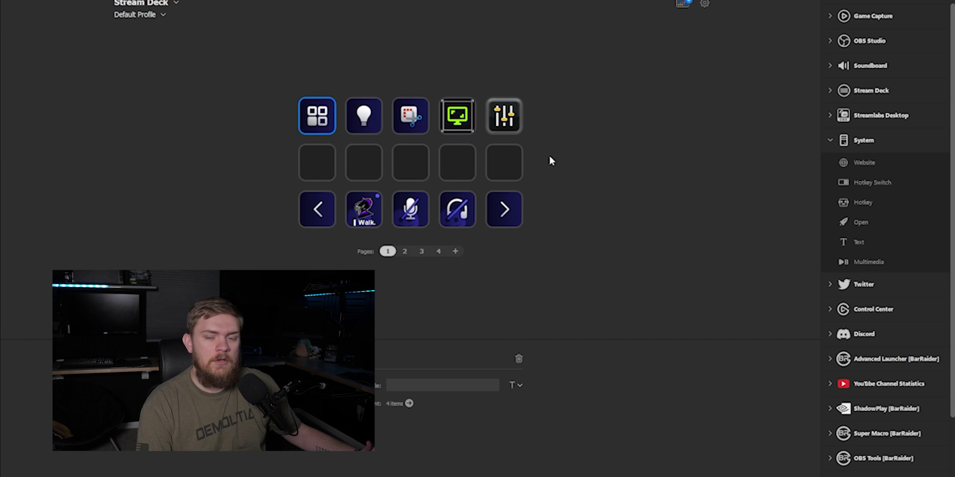
# Switch between pages 1 and 2, ending on page 2 outside the game launcher folder
pyautogui.doubleClick(499, 210)
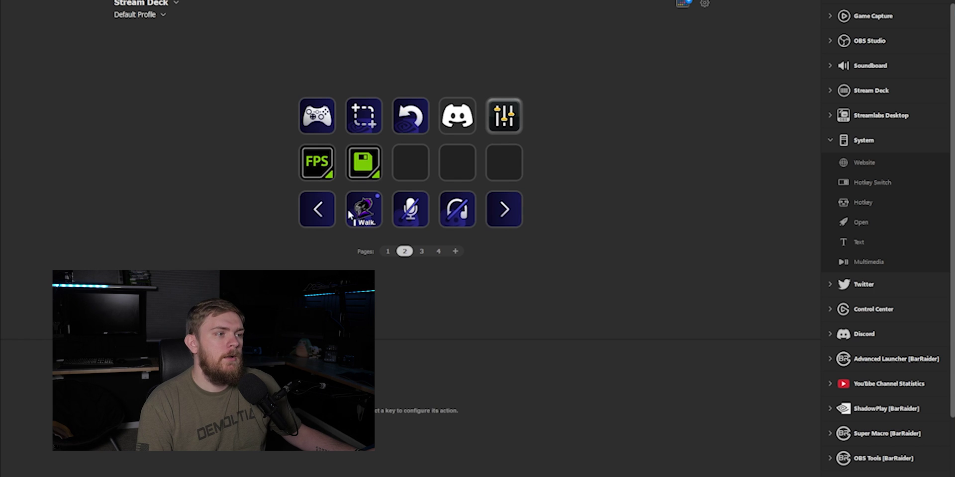
pyautogui.doubleClick(320, 211)
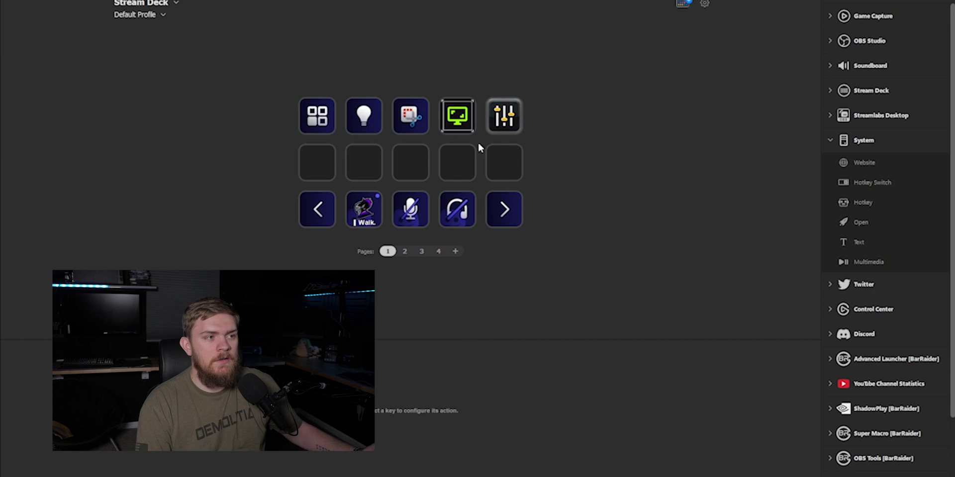
pyautogui.doubleClick(502, 206)
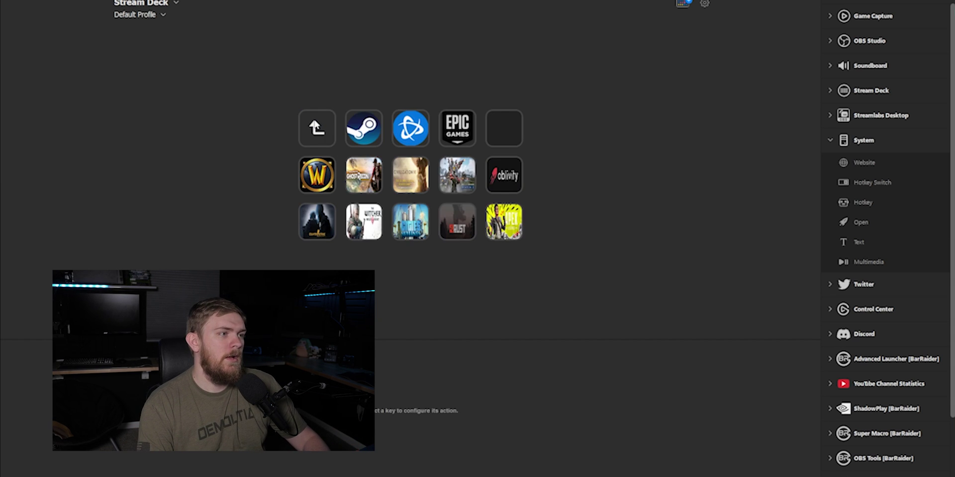
pyautogui.click(318, 124)
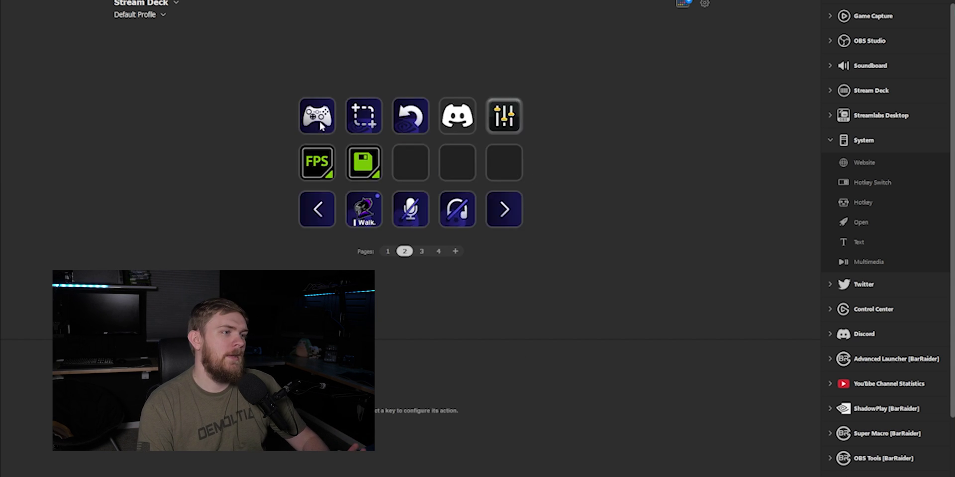
# Review the screenshot, Instant Replay Toggle, FPS counter, Save Last Few Minutes and Audio Mixer keys
pyautogui.click(359, 123)
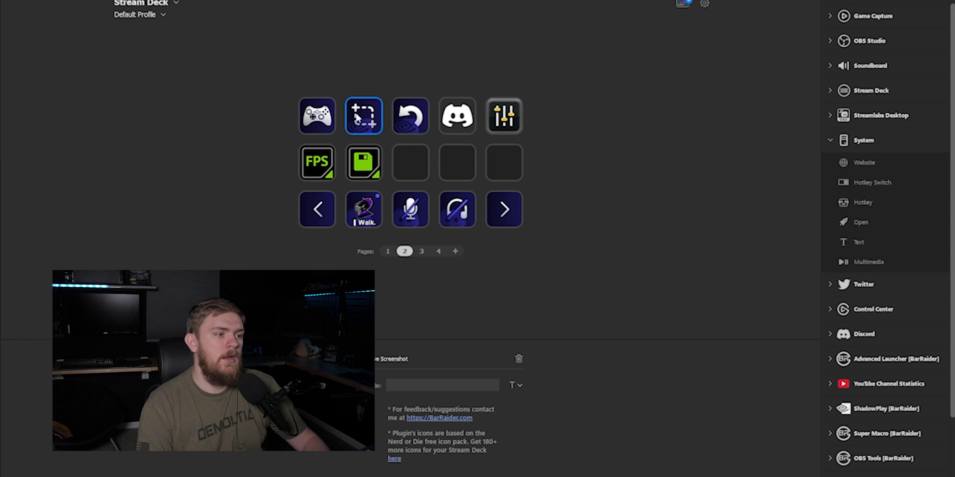
pyautogui.click(408, 123)
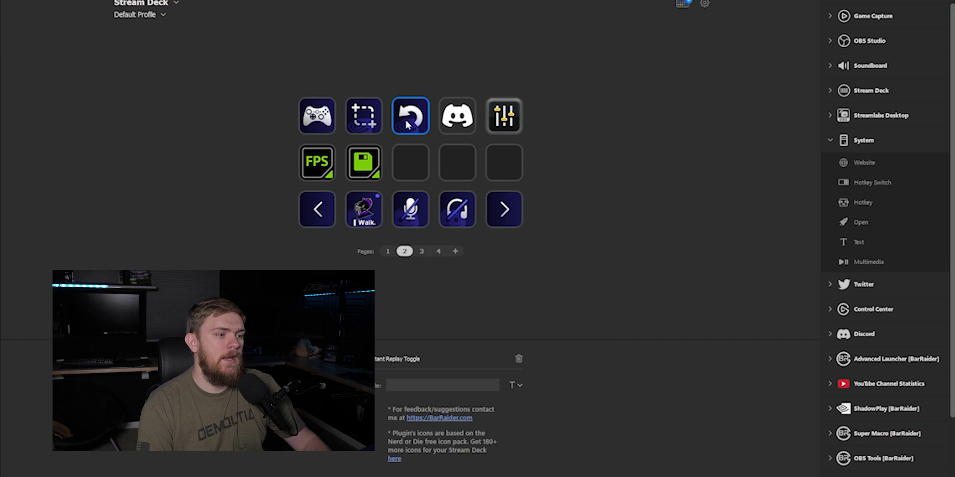
pyautogui.click(408, 151)
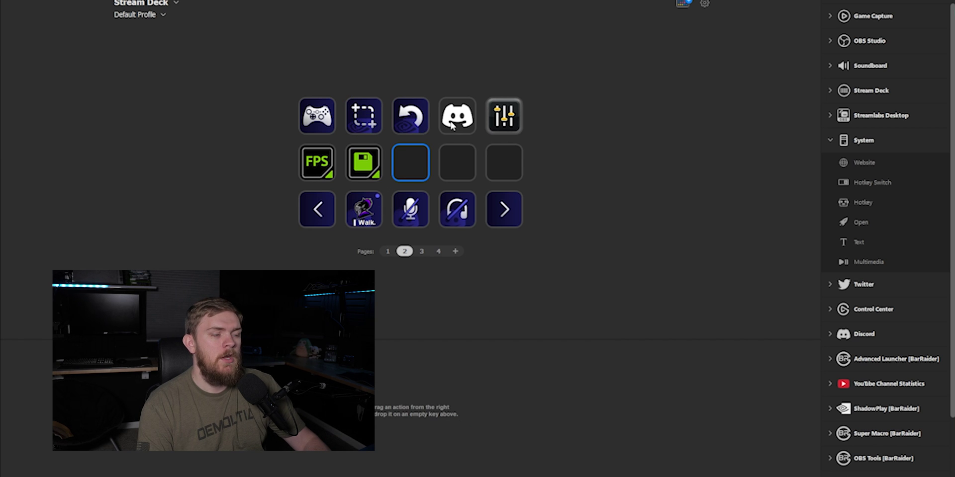
pyautogui.click(331, 165)
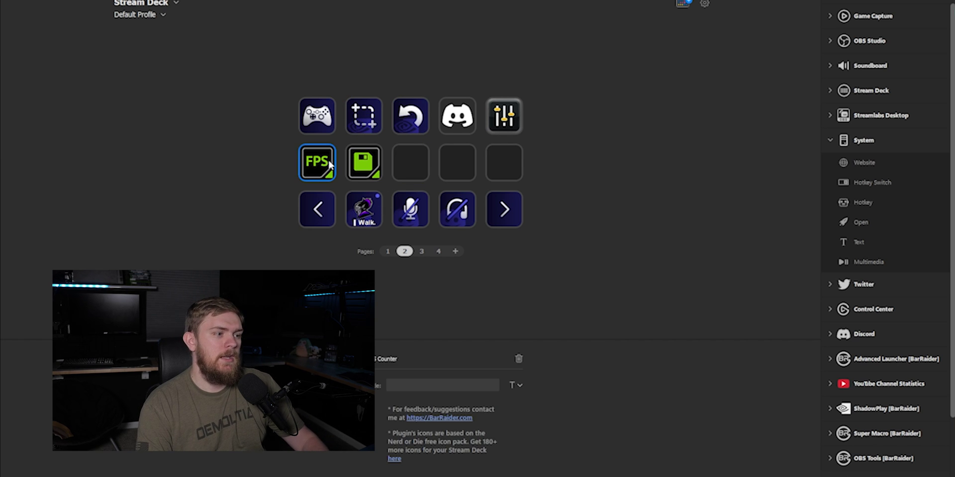
pyautogui.click(362, 160)
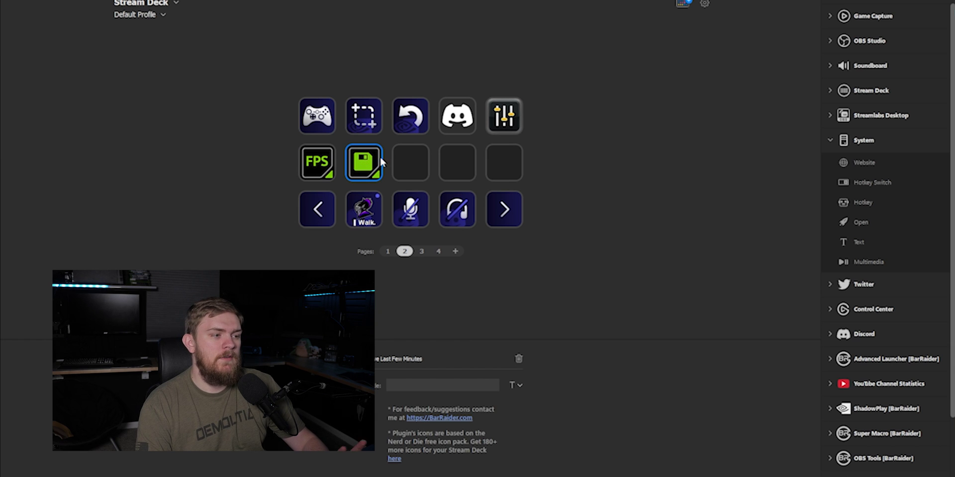
pyautogui.click(412, 173)
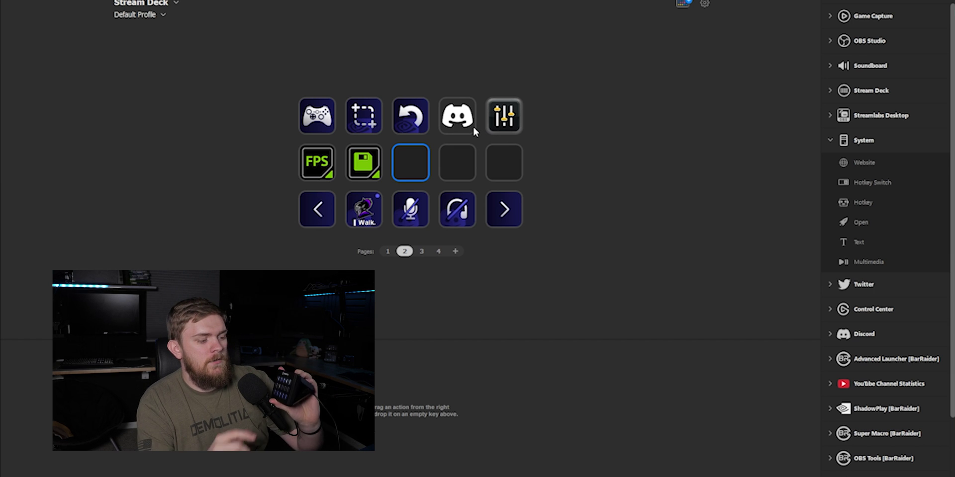
pyautogui.click(493, 125)
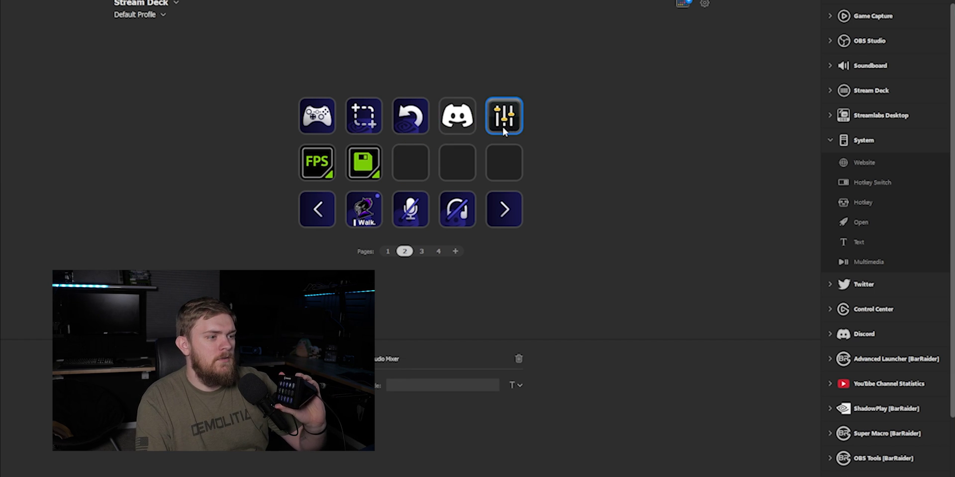
pyautogui.click(466, 119)
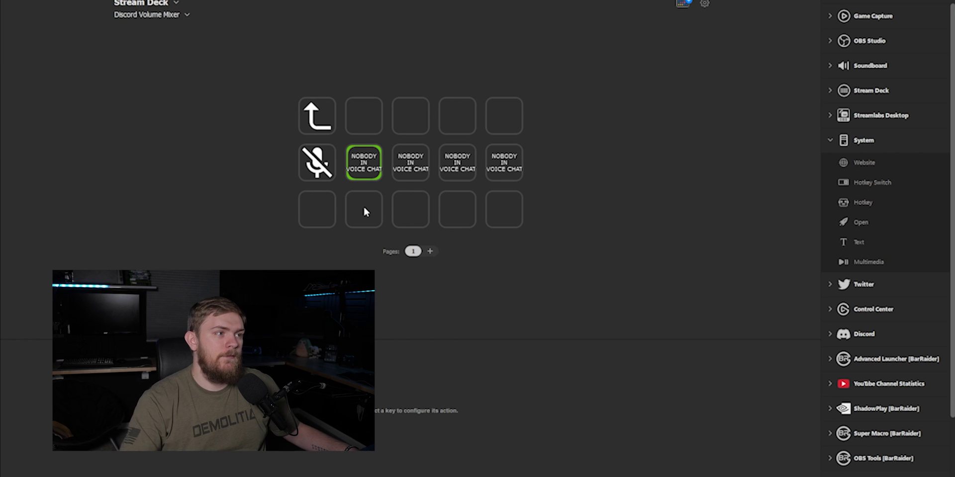
pyautogui.click(311, 125)
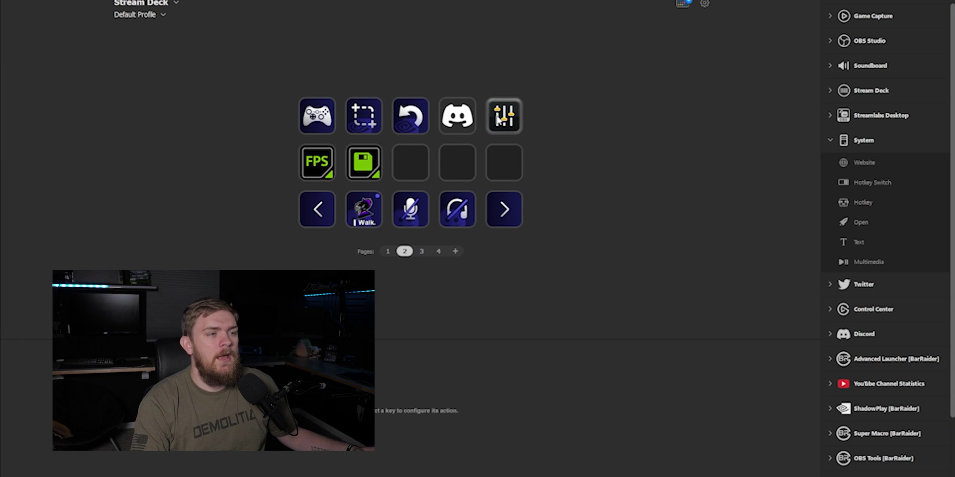
pyautogui.click(499, 119)
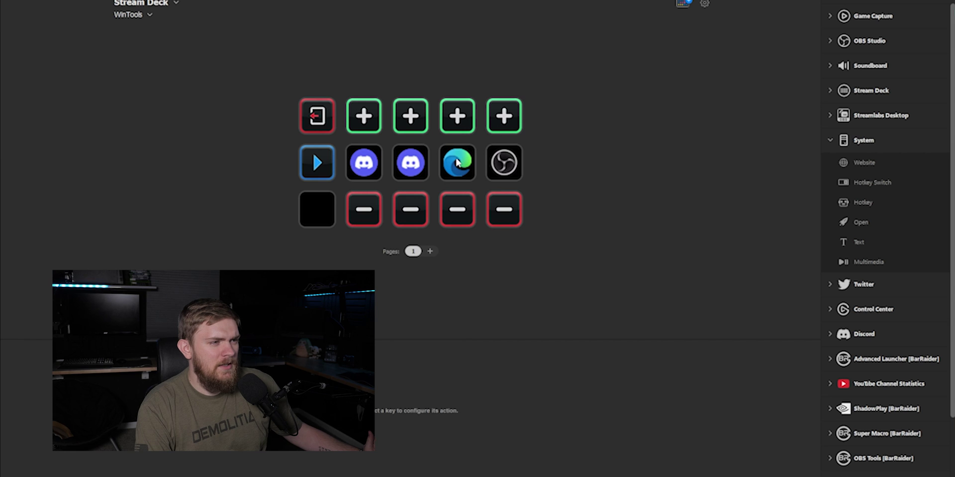
pyautogui.click(461, 162)
pyautogui.click(412, 169)
pyautogui.click(449, 172)
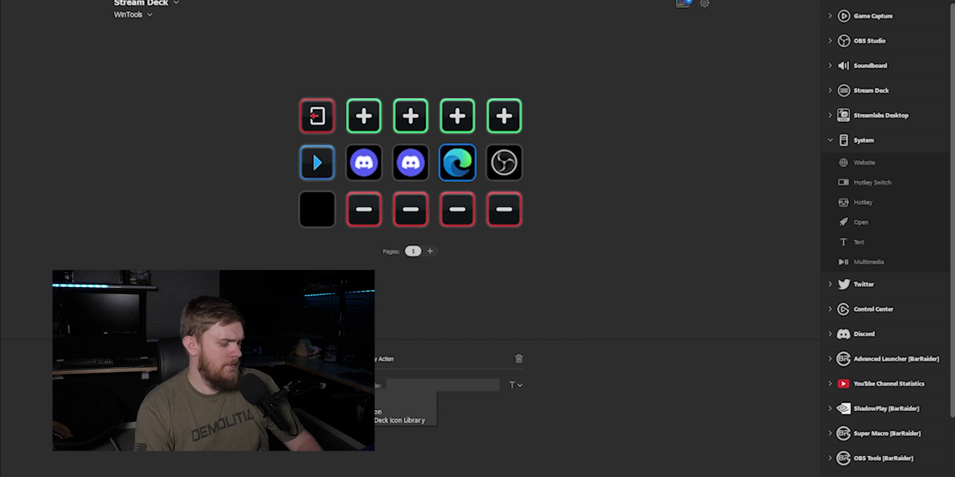
pyautogui.click(392, 336)
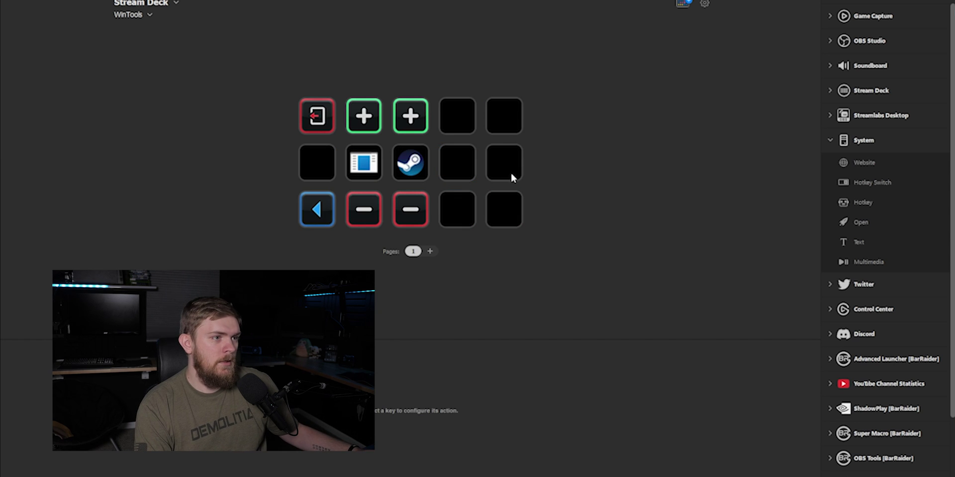
pyautogui.doubleClick(321, 212)
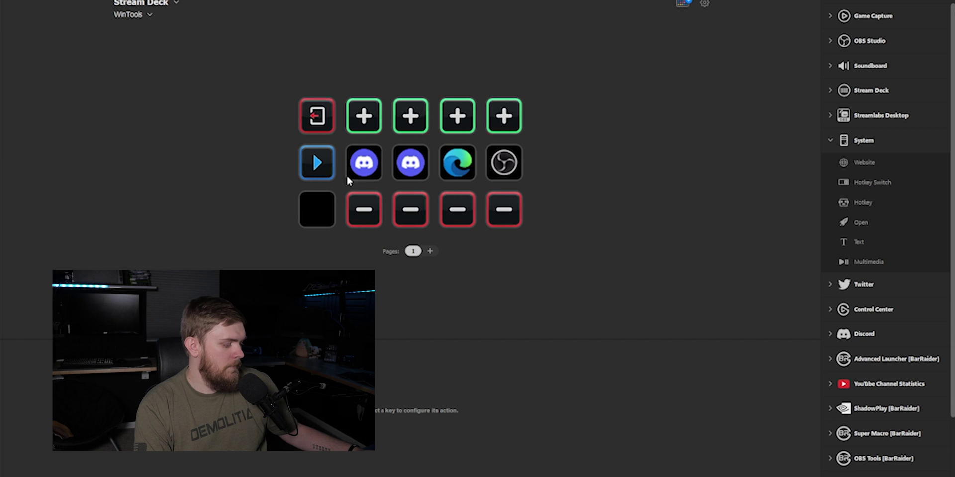